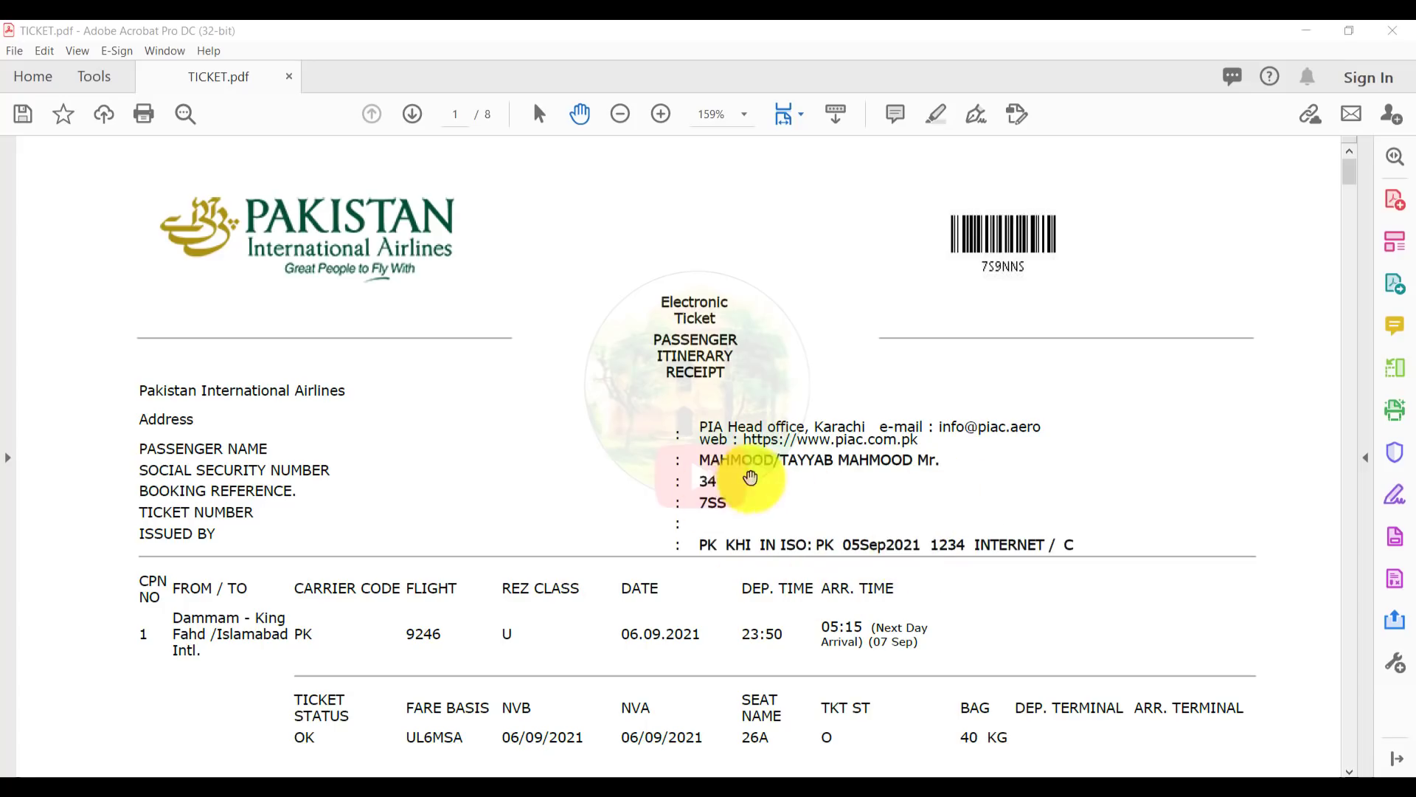
# Step: Review the PK 9246 Dammam–Islamabad ticket (seat 26A), then return to the Chrome PIA offer page
pyautogui.click(740, 484)
pyautogui.scroll(-1, 782, 481)
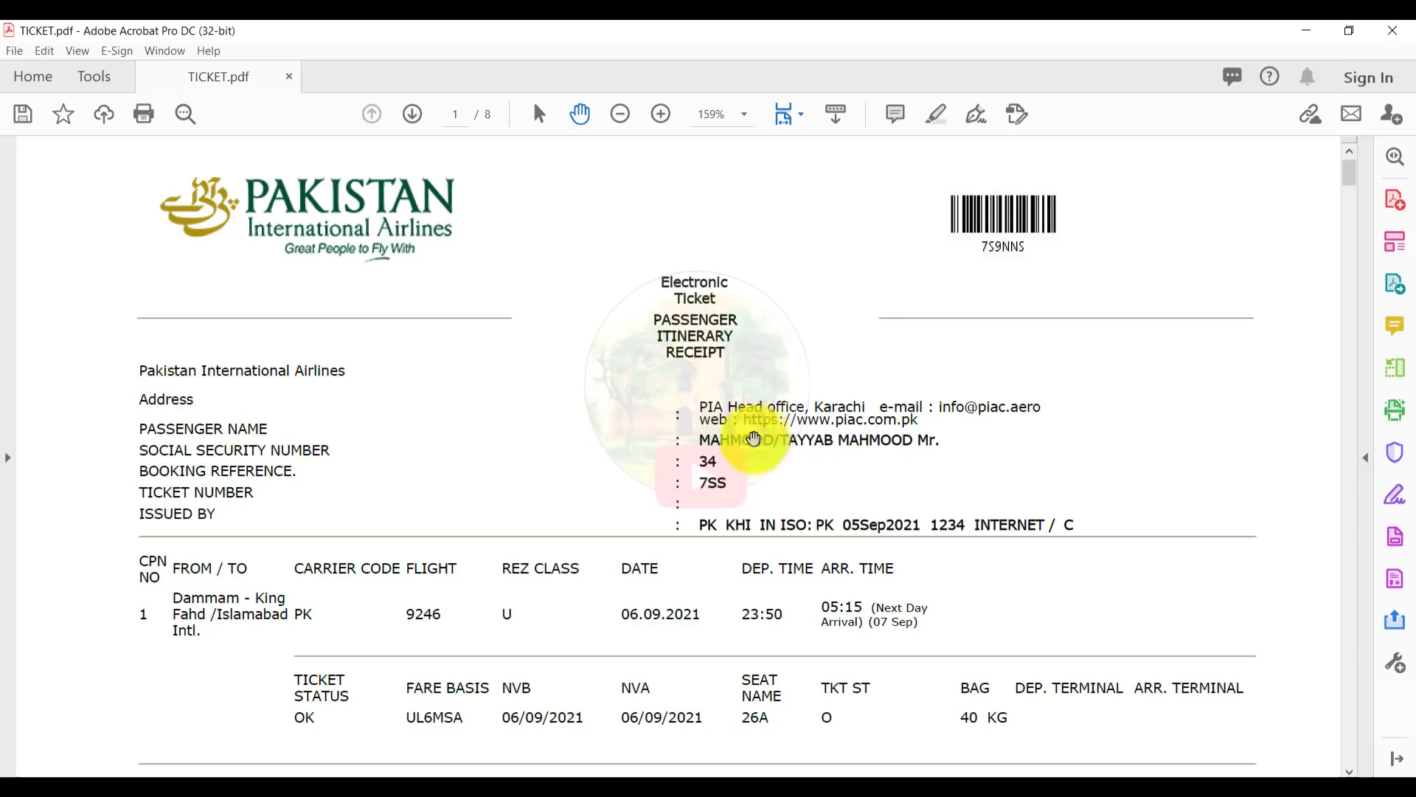
pyautogui.moveTo(816, 509); pyautogui.dragTo(819, 475)
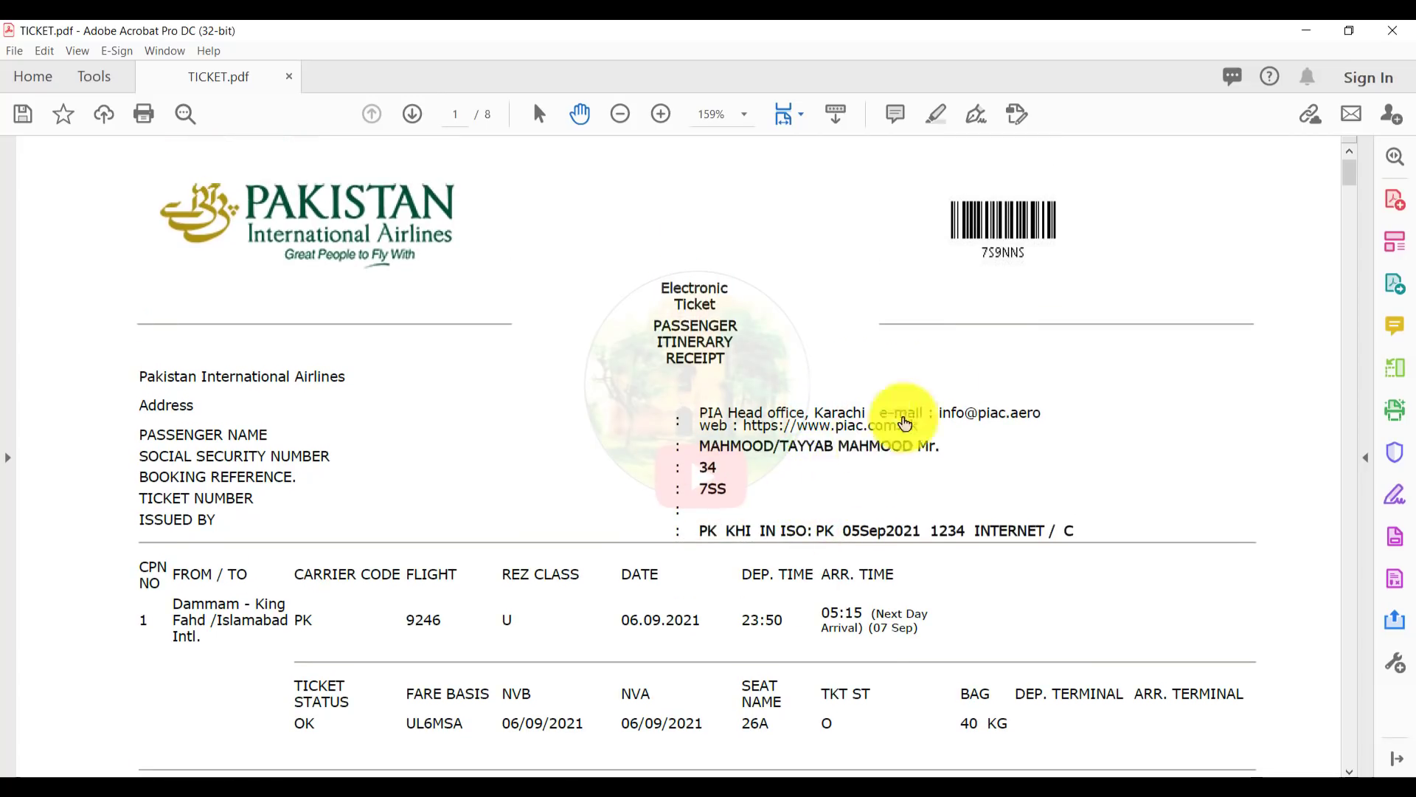
pyautogui.click(957, 403)
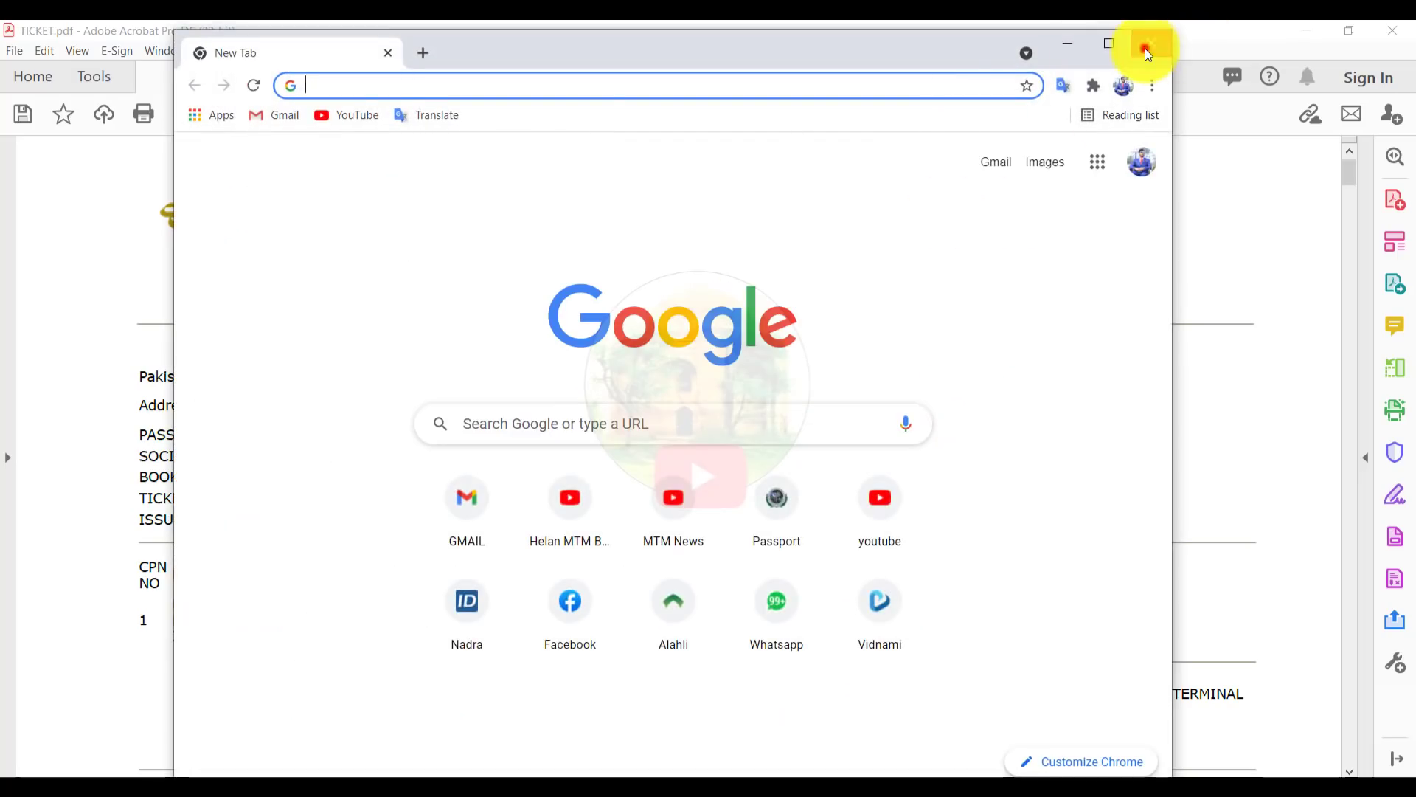
pyautogui.click(1146, 44)
pyautogui.moveTo(860, 538); pyautogui.dragTo(613, 585)
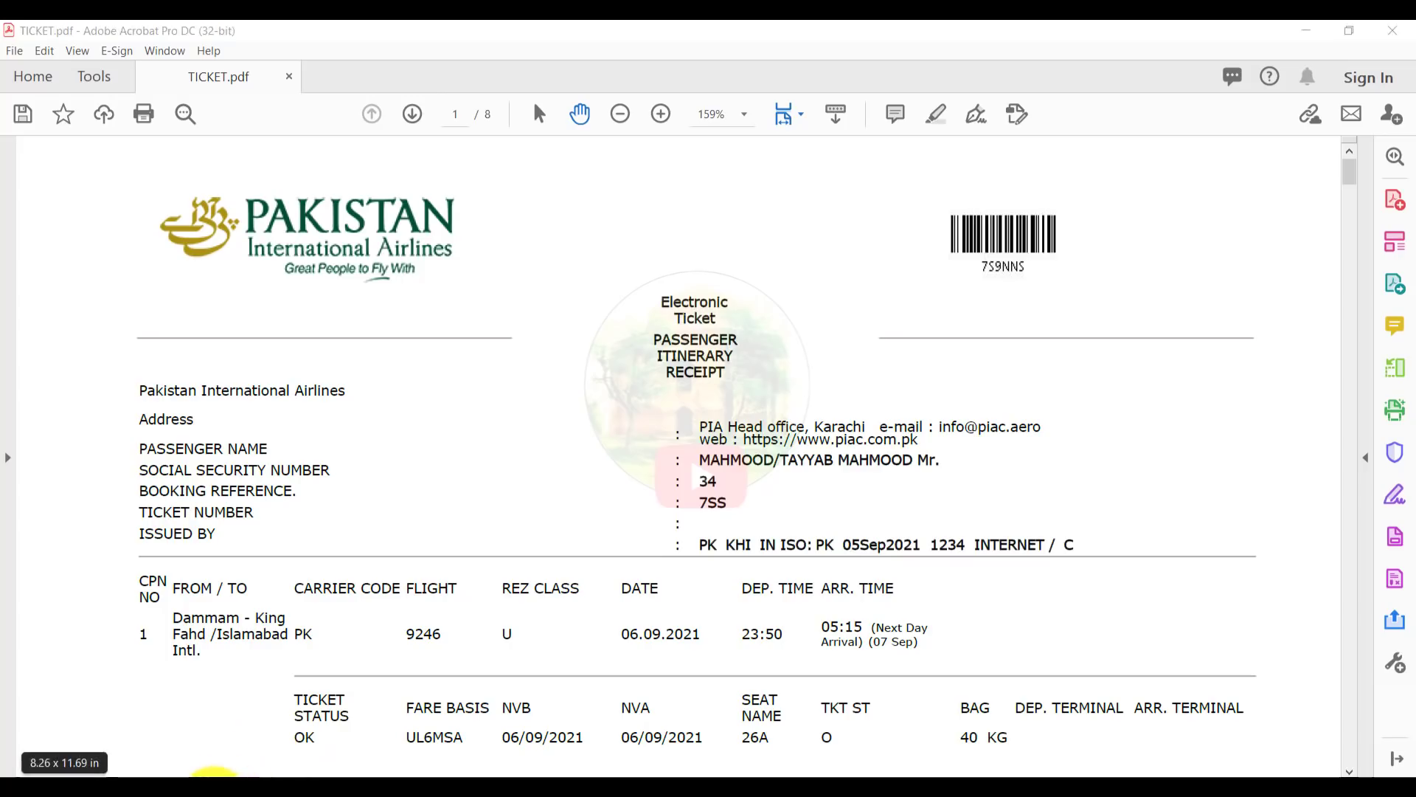
pyautogui.click(64, 771)
# Step: Load piac.com.pk in a new browser tab
pyautogui.click(470, 36)
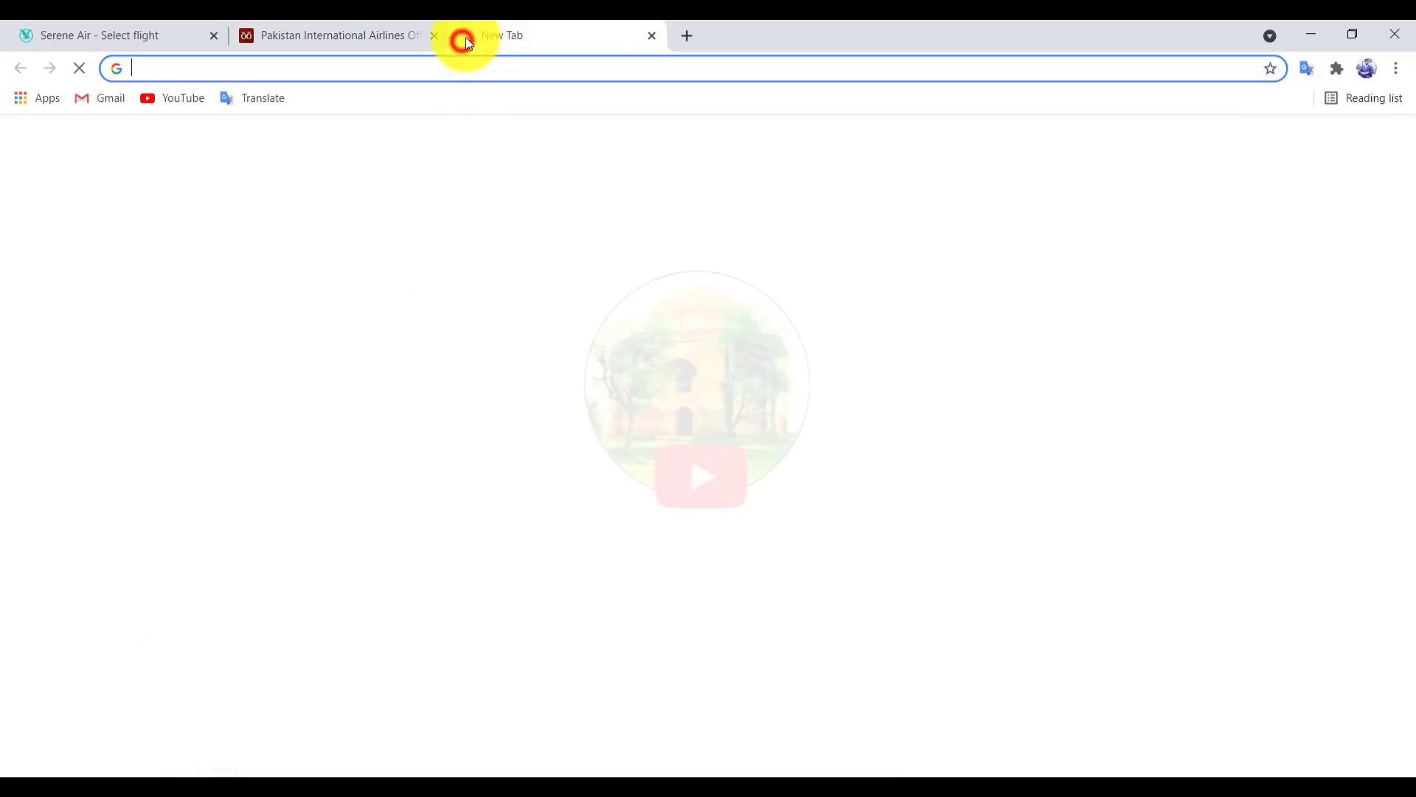
pyautogui.write('piac.com.pk')
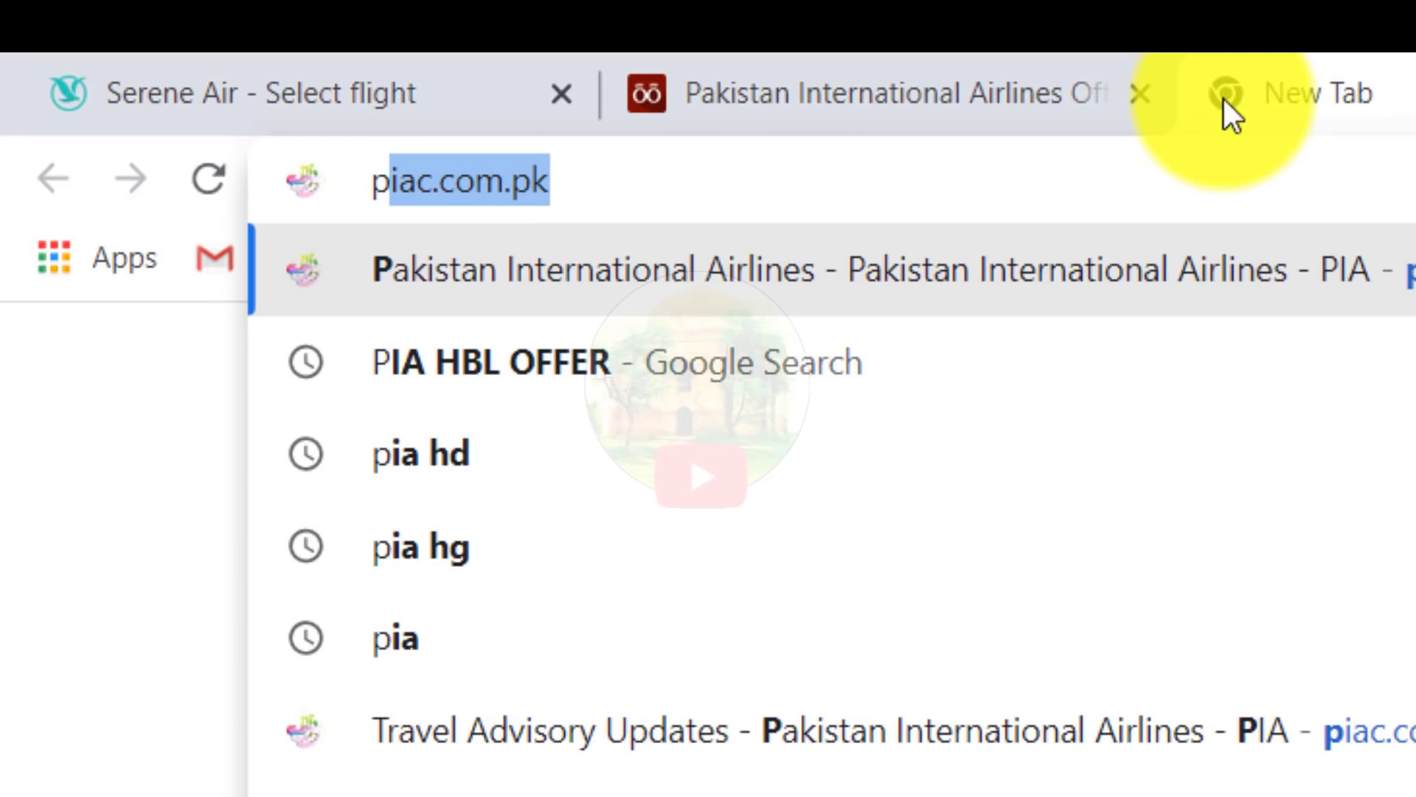
pyautogui.press('Return')
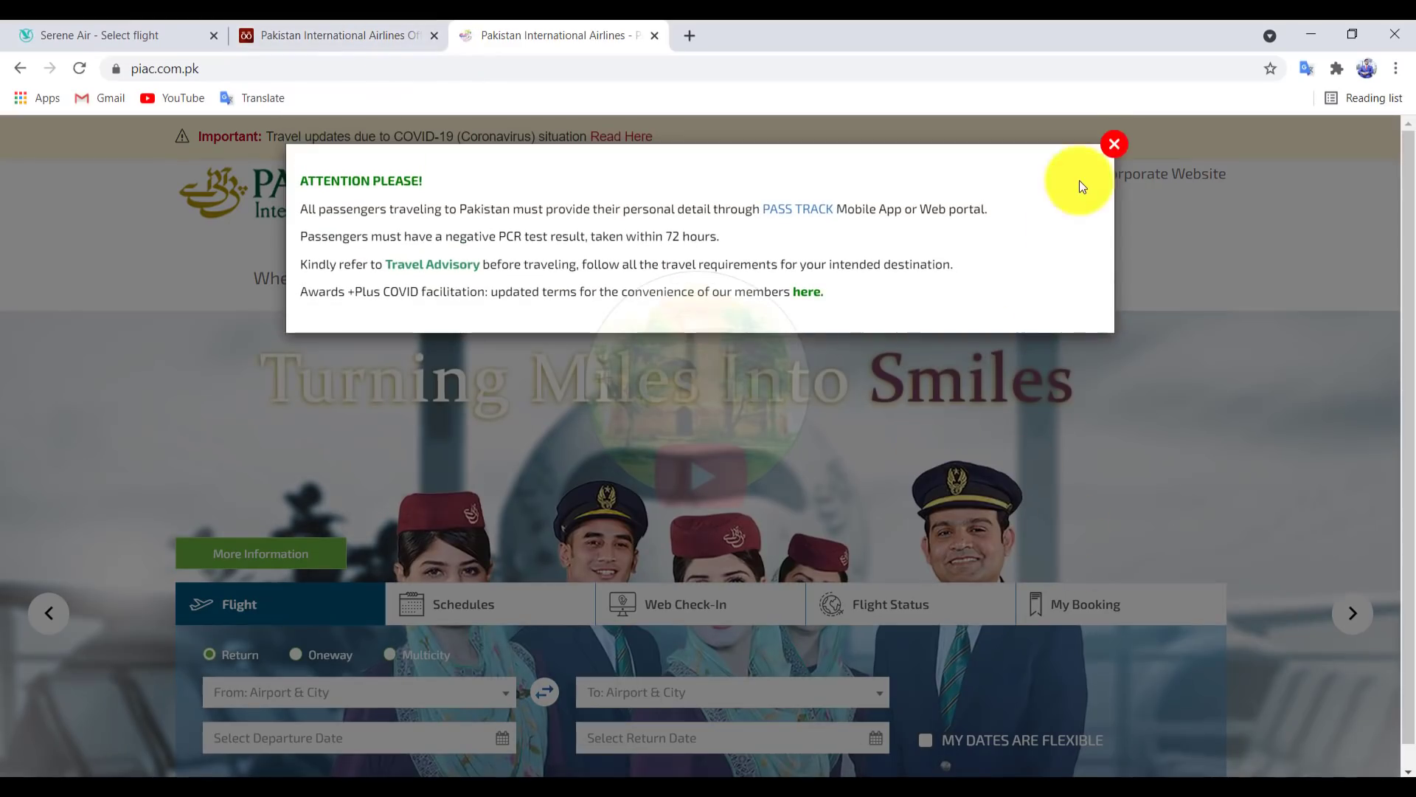
# Step: Dismiss the COVID attention notice and set the flight search to Oneway
pyautogui.click(1114, 145)
pyautogui.scroll(-4, 1240, 442)
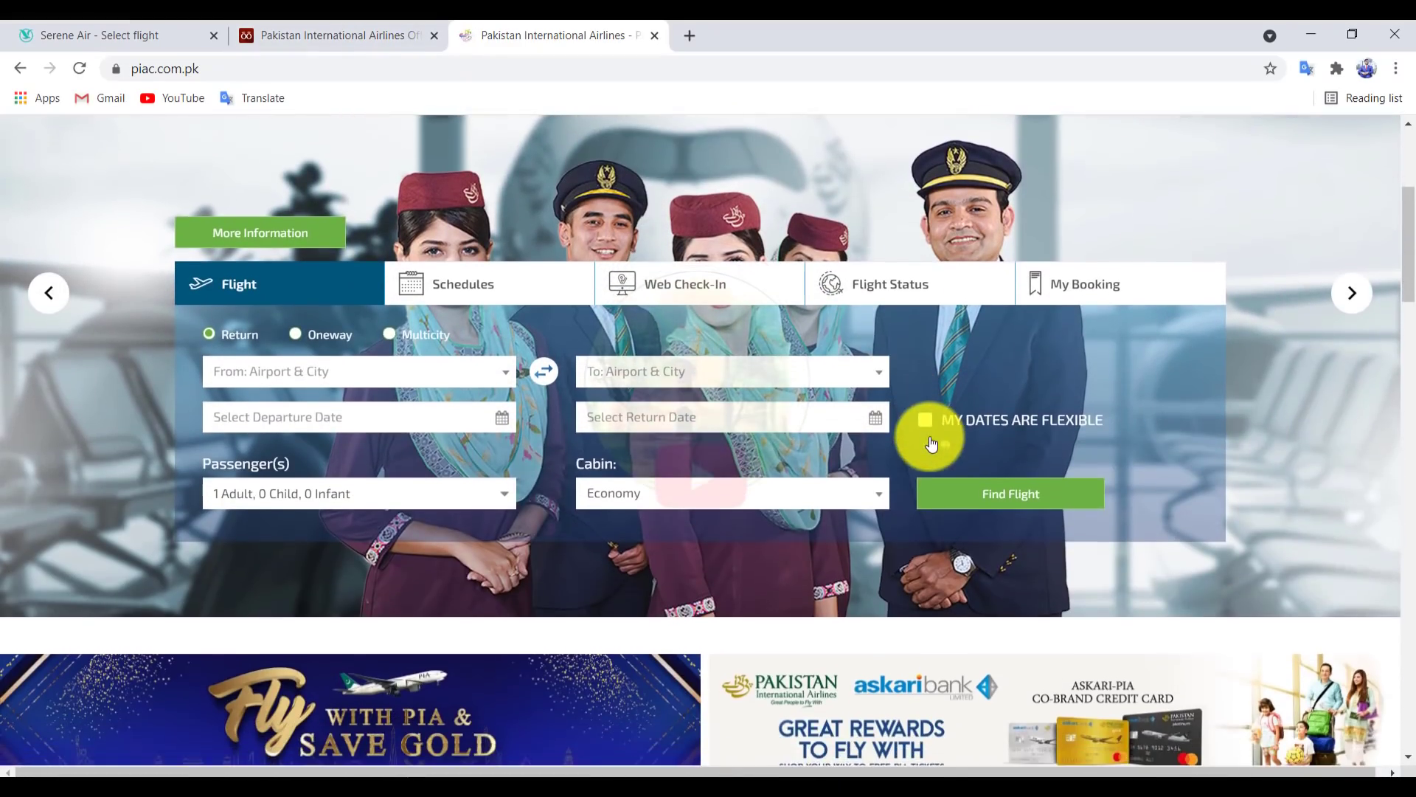
pyautogui.click(297, 334)
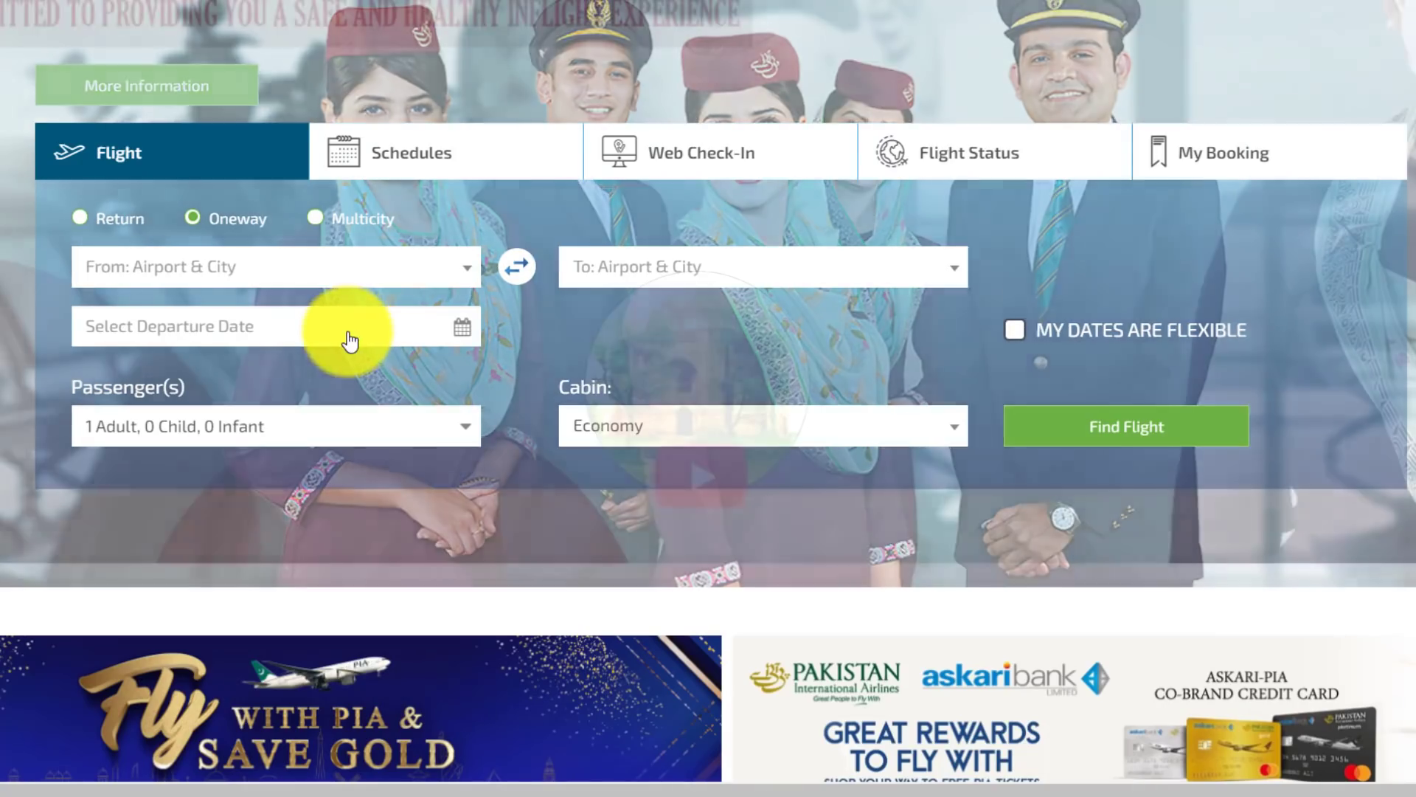
pyautogui.scroll(-1, 350, 342)
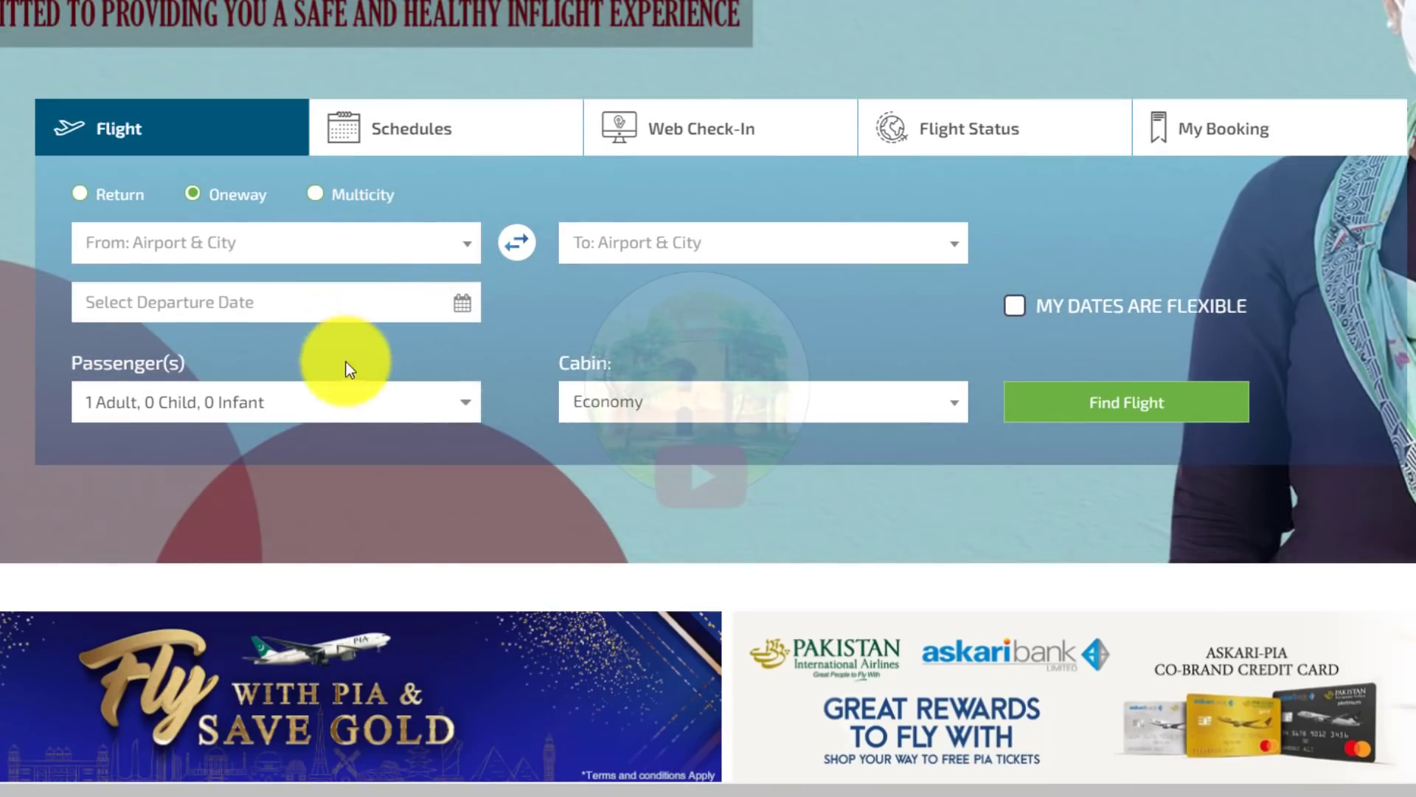
# Step: Search flights from Karachi (KHI) to Dammam (DMM) on 17/09/2021
pyautogui.click(199, 243)
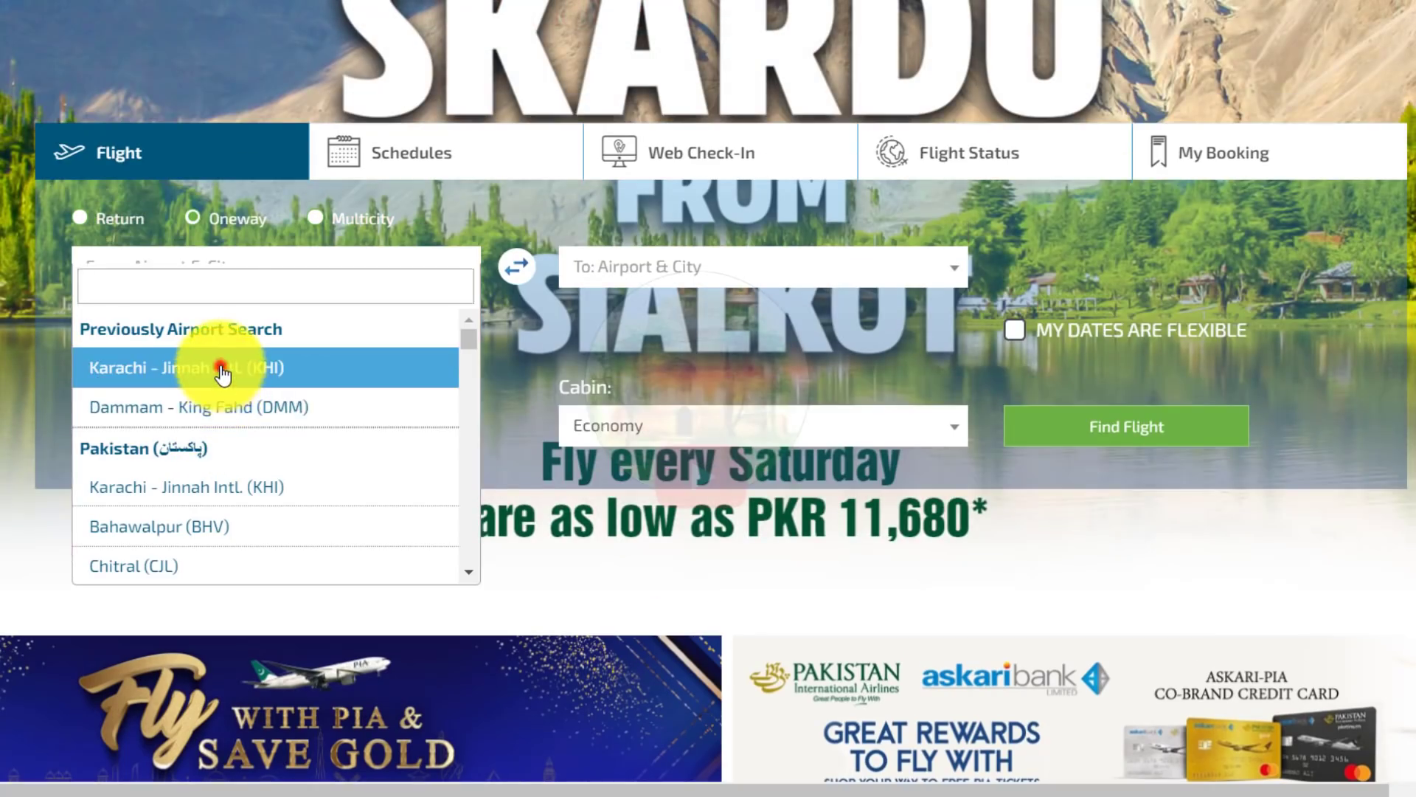
pyautogui.click(221, 366)
pyautogui.click(659, 273)
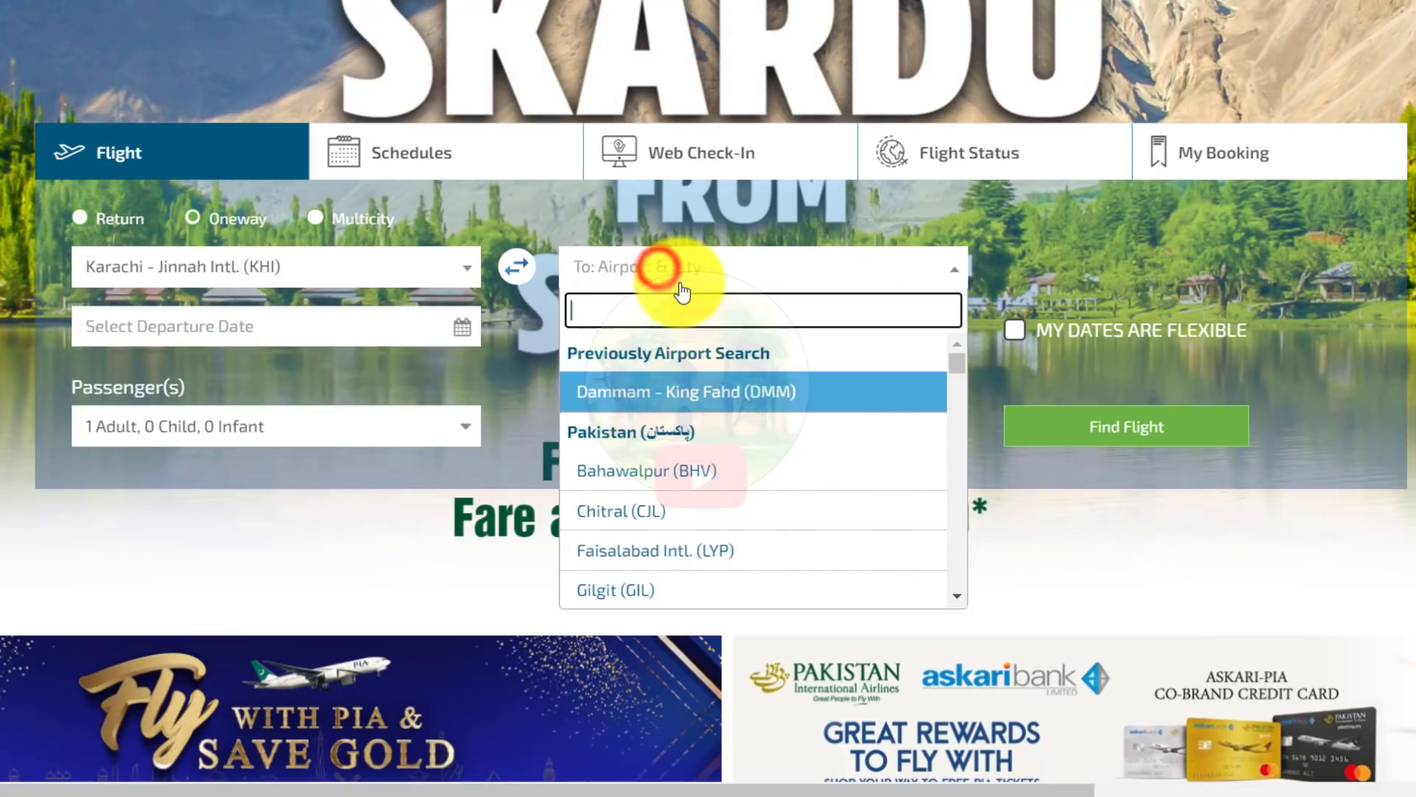
pyautogui.write('damm')
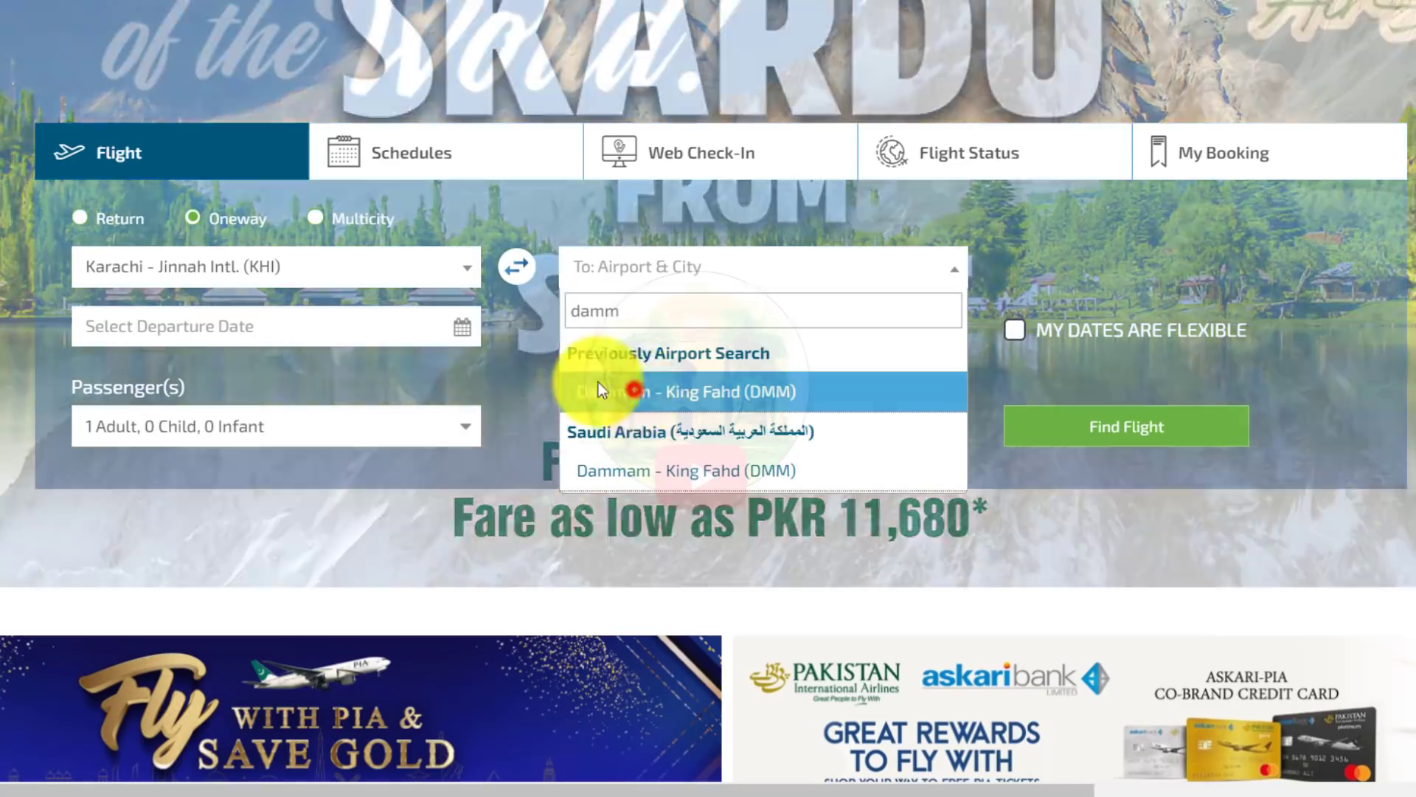
pyautogui.click(620, 391)
pyautogui.click(343, 336)
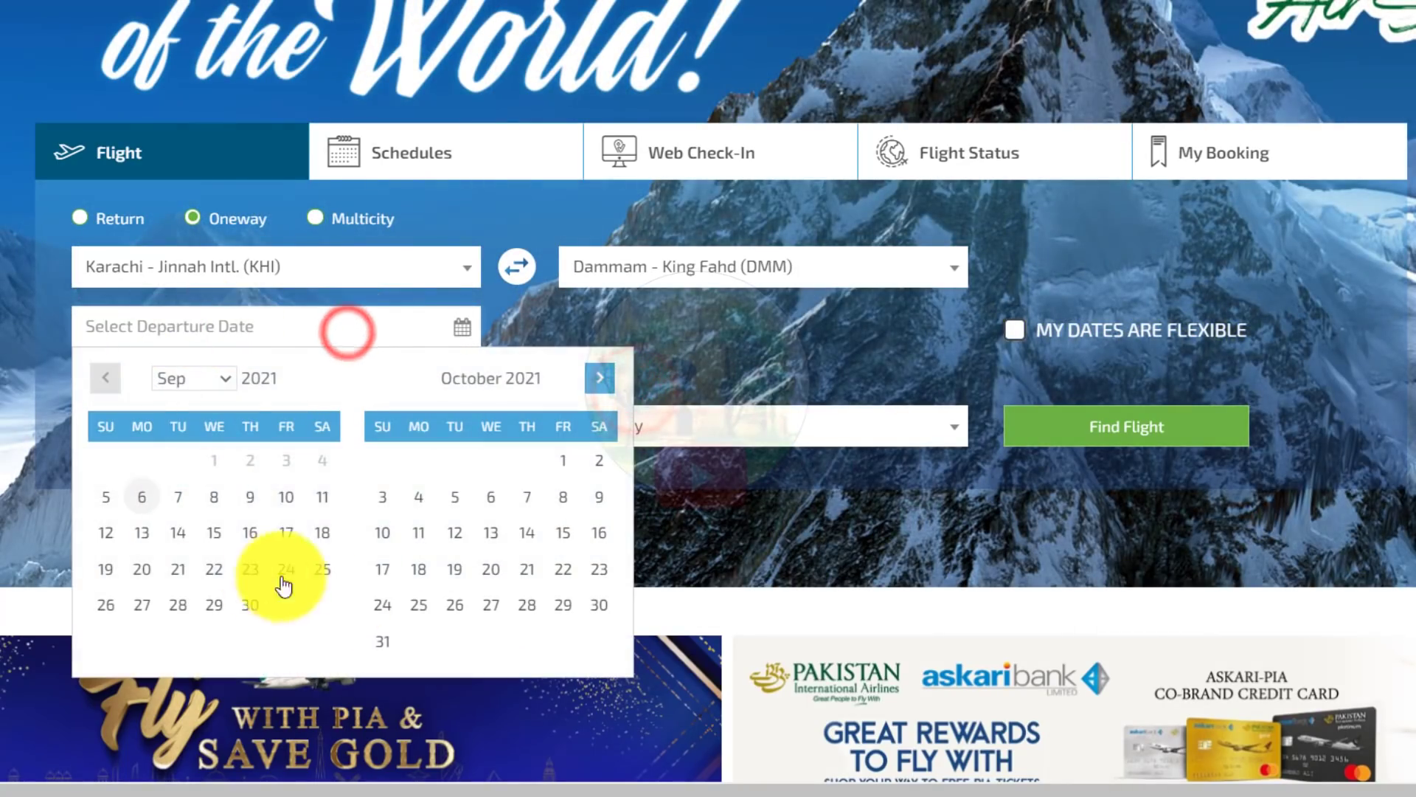
pyautogui.click(286, 533)
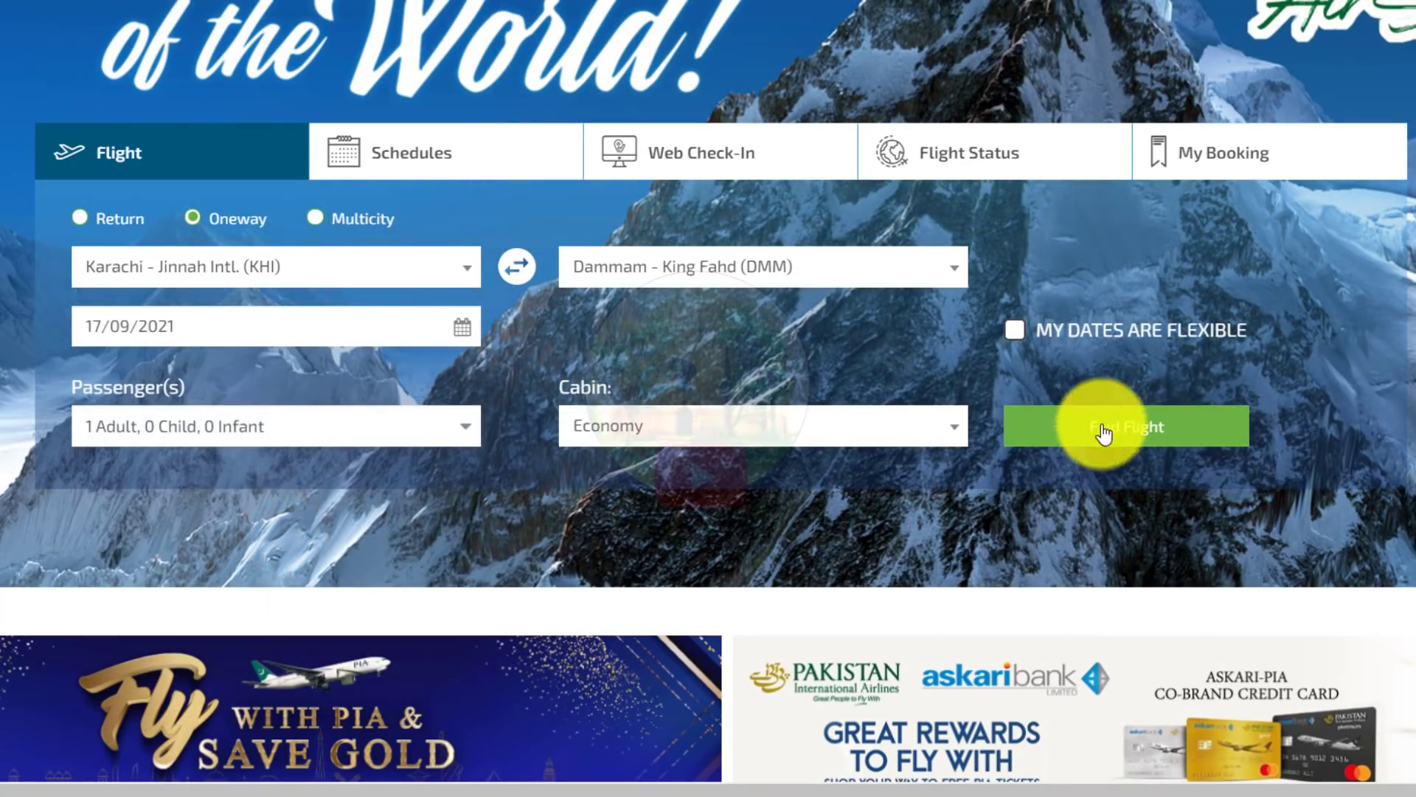
pyautogui.click(1096, 433)
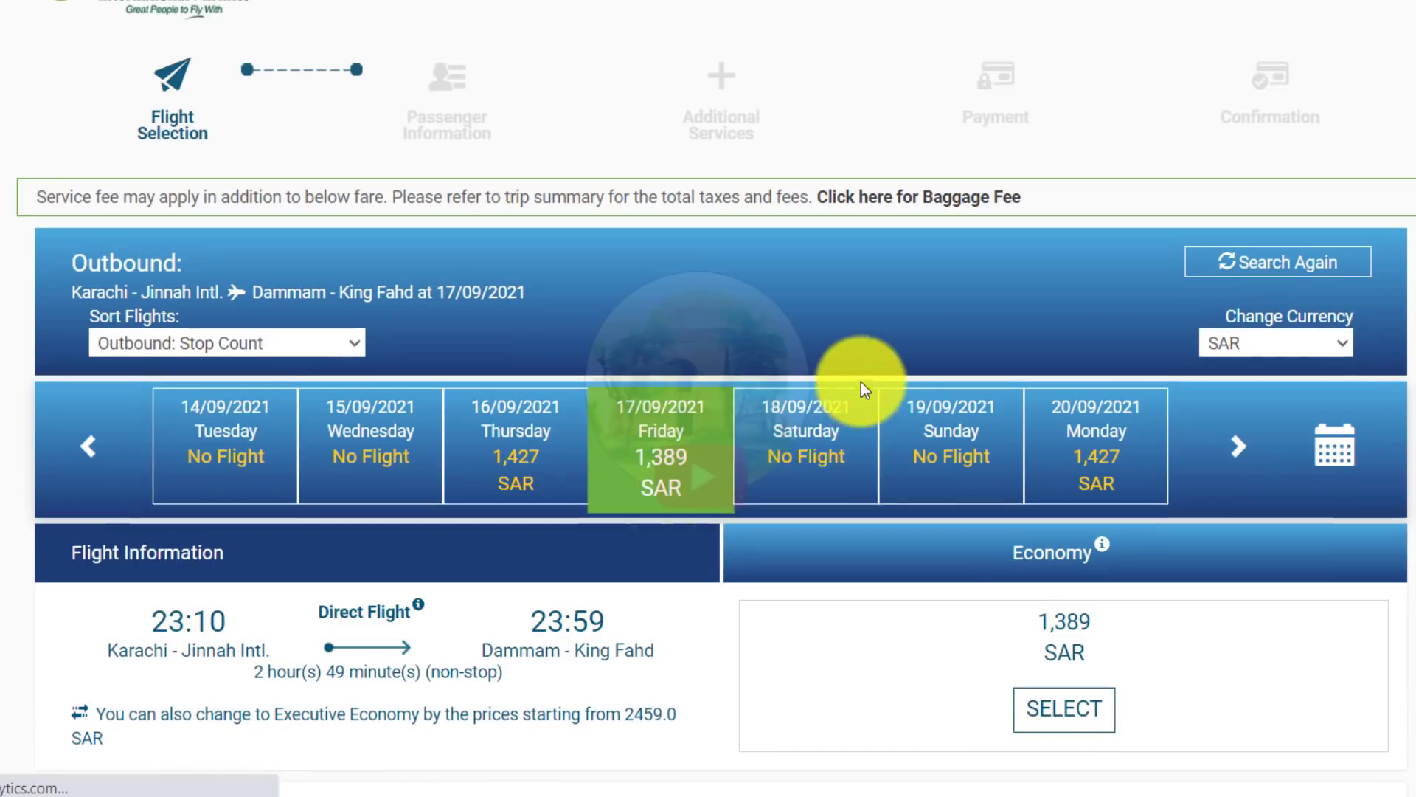
# Step: Select the 23:10 direct flight at 1,389 SAR and continue to passenger information
pyautogui.scroll(-1, 869, 527)
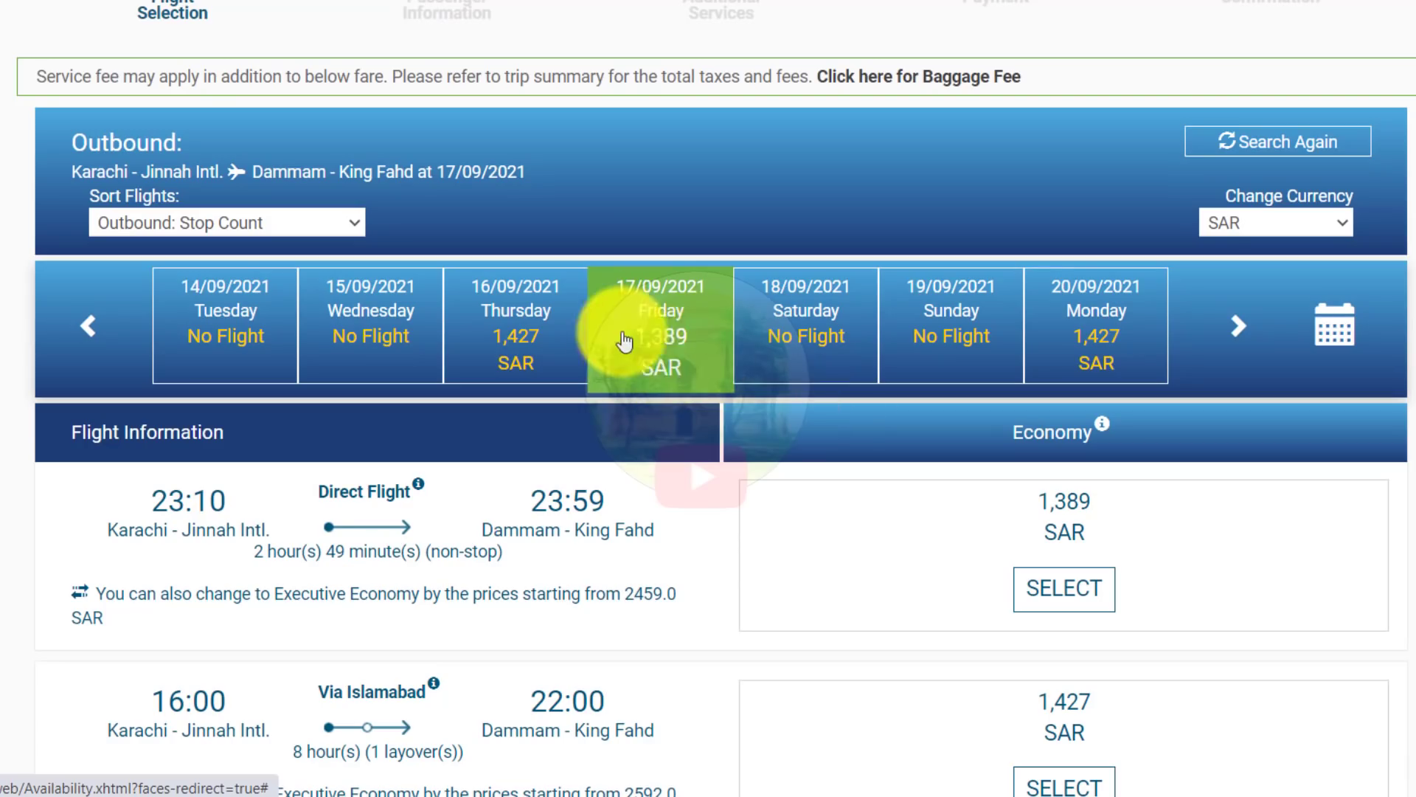
pyautogui.scroll(-3, 811, 435)
pyautogui.click(1074, 366)
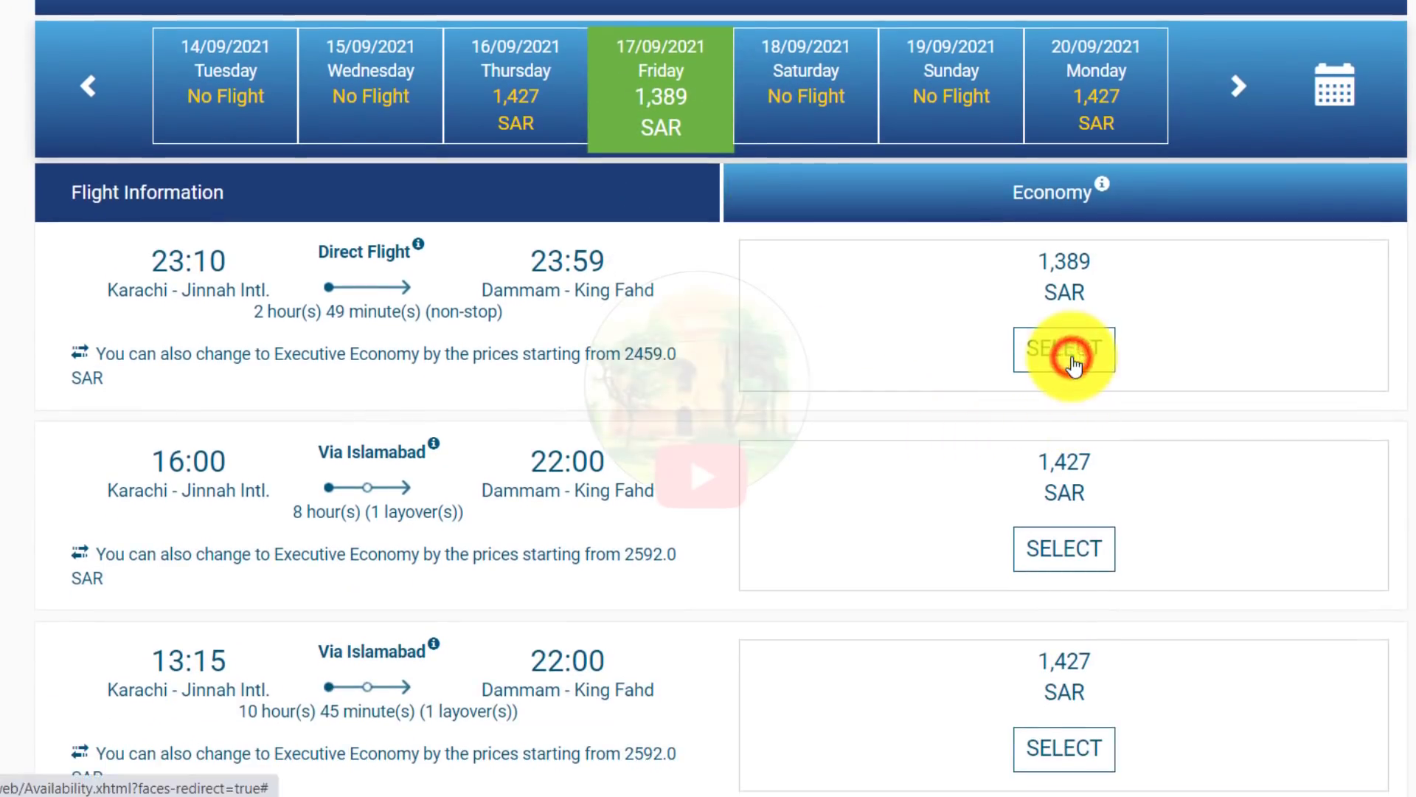
pyautogui.scroll(-6, 1047, 413)
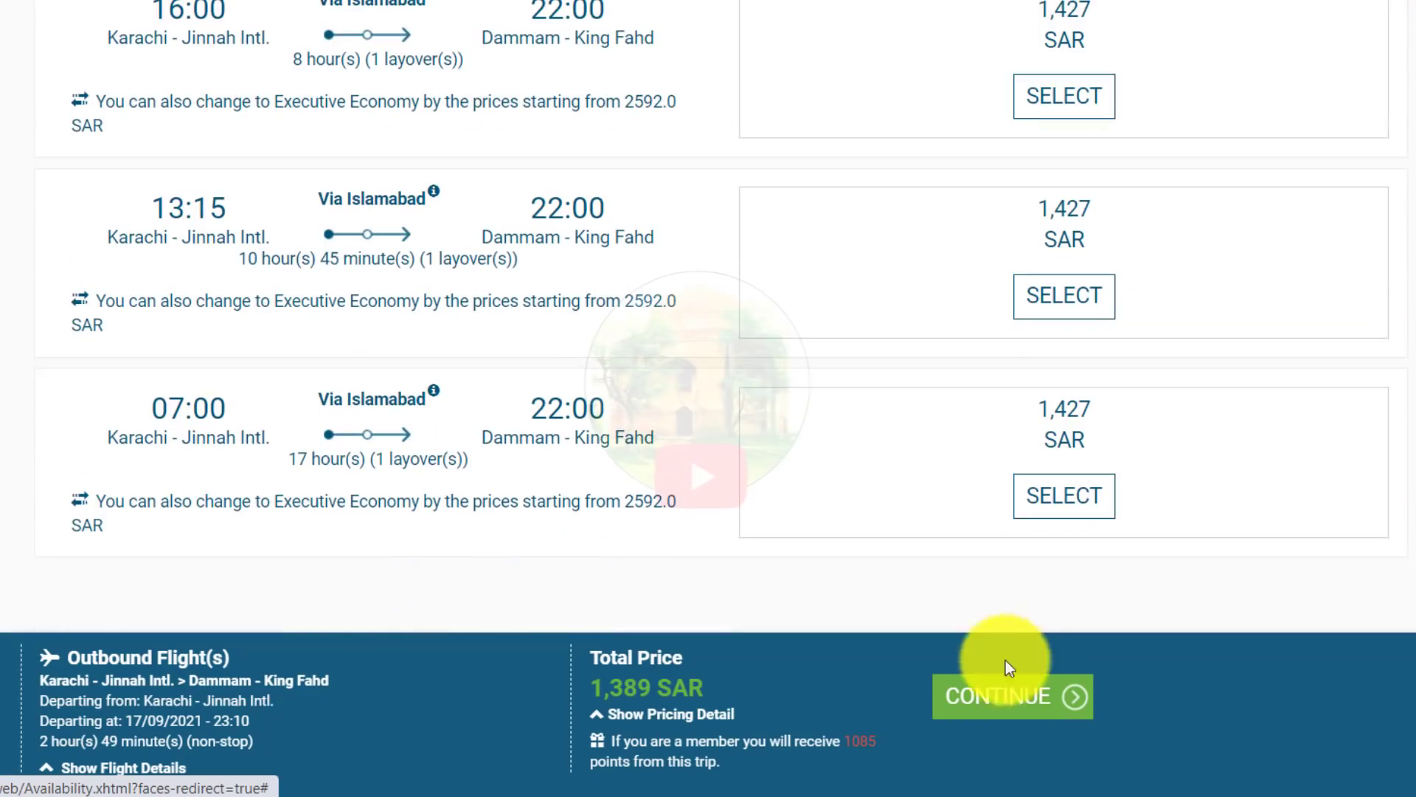
pyautogui.click(997, 694)
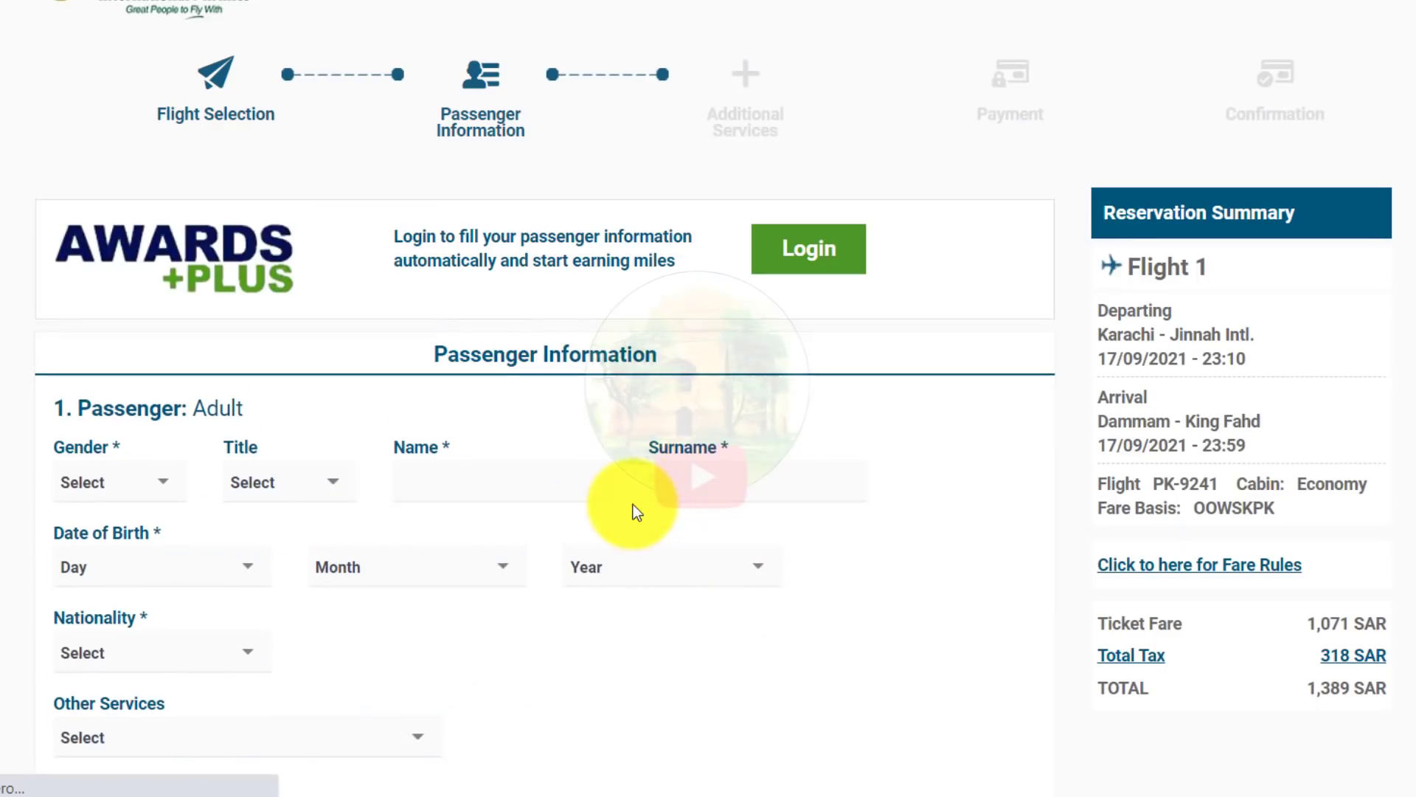
# Step: Set the passenger's gender to Male and title to Mr
pyautogui.scroll(-3, 649, 516)
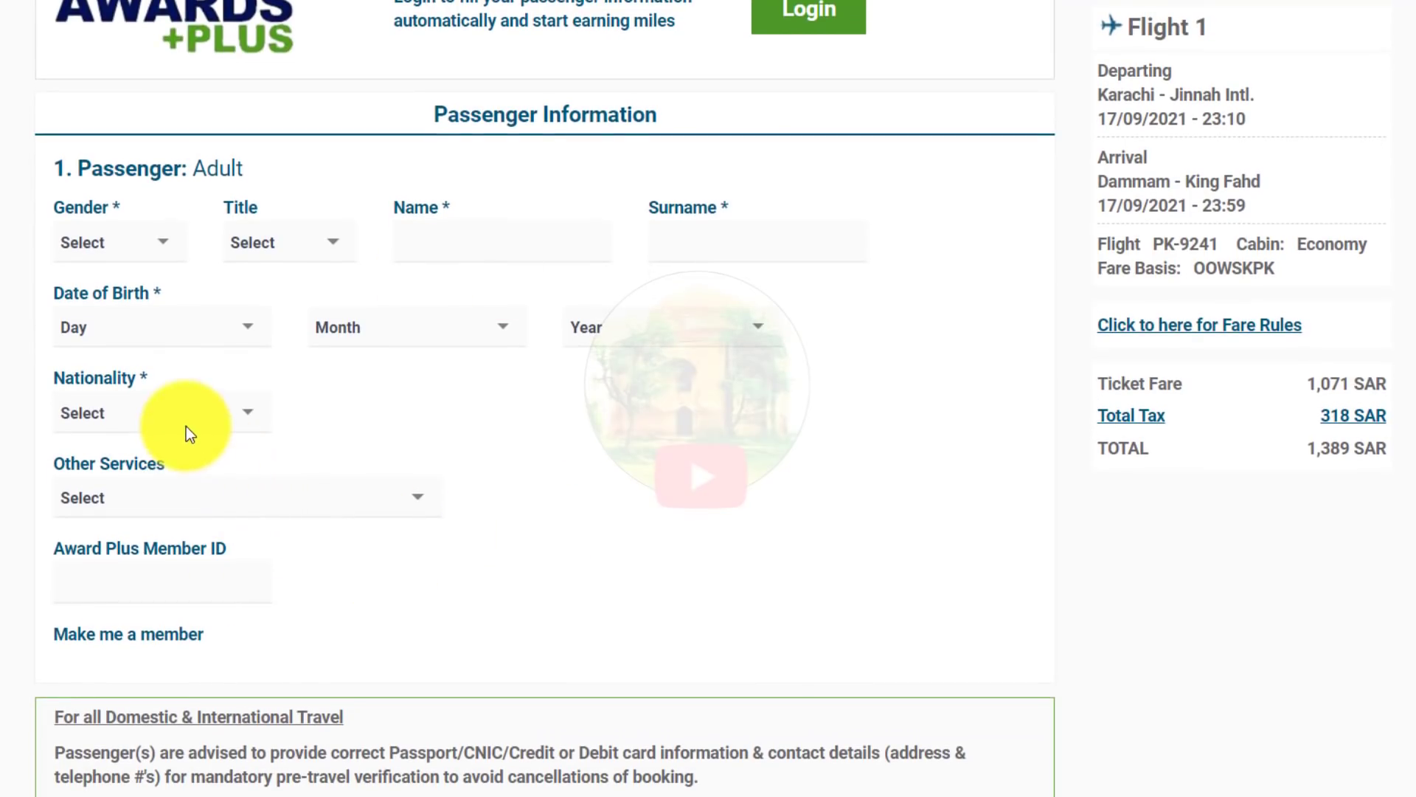
pyautogui.click(118, 247)
pyautogui.click(118, 293)
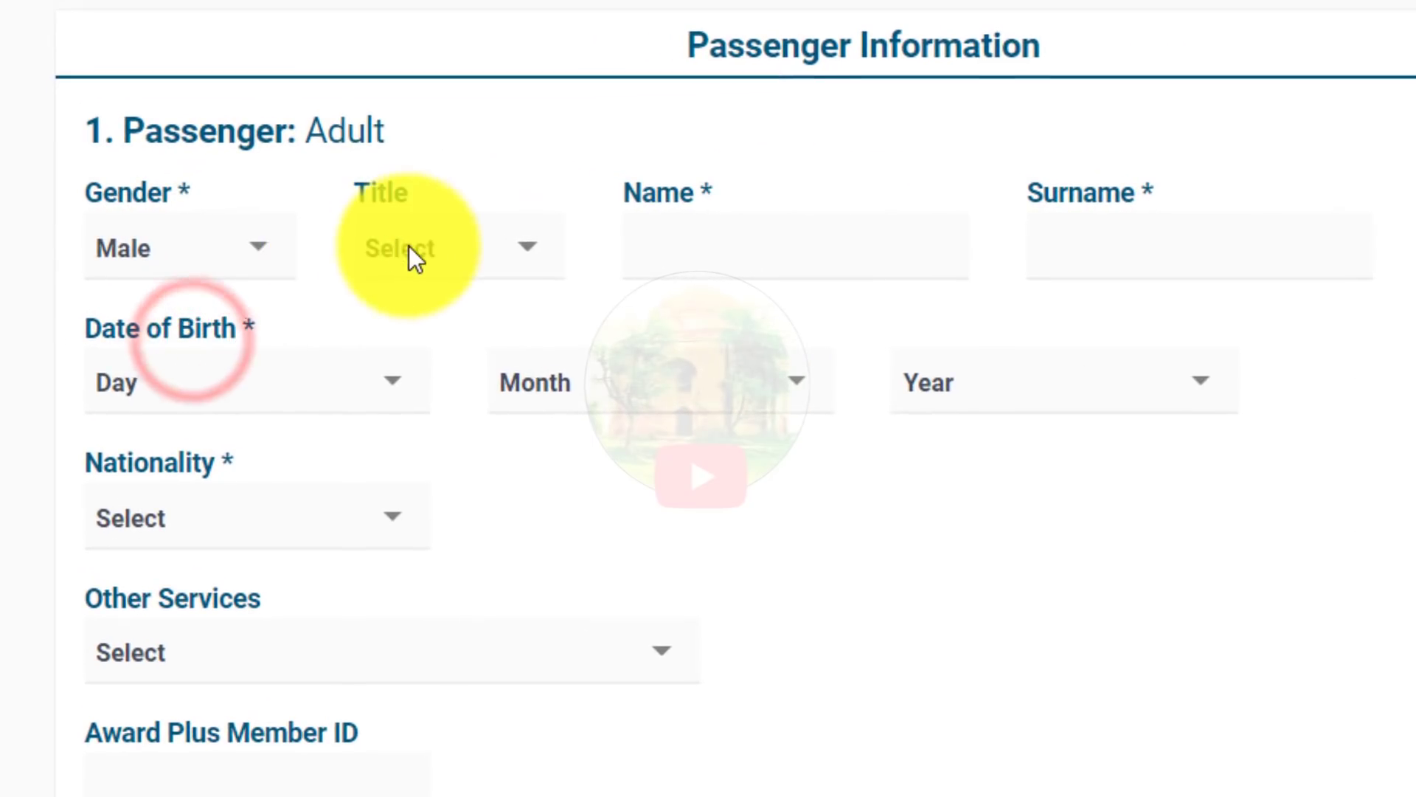
pyautogui.click(411, 254)
pyautogui.click(416, 331)
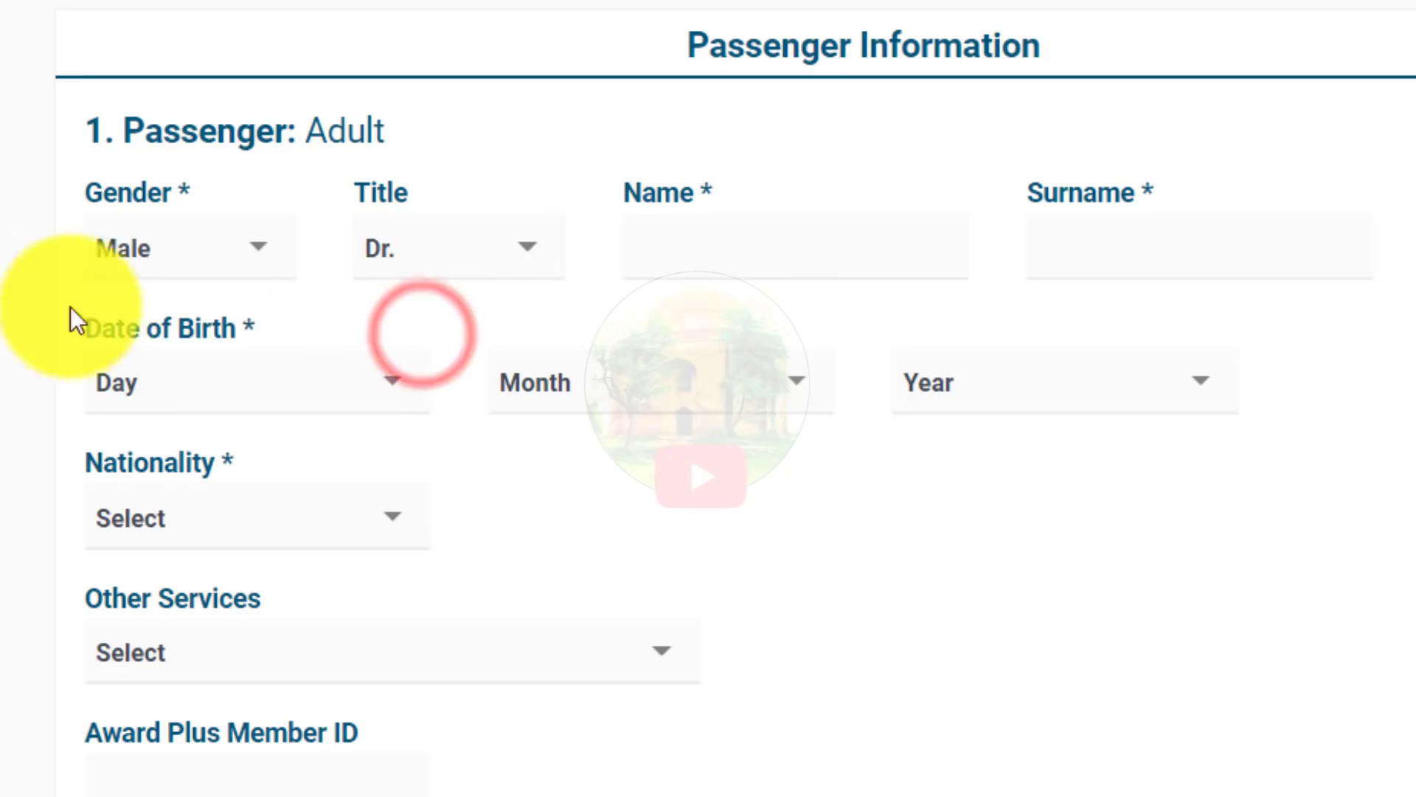
pyautogui.click(382, 253)
pyautogui.click(410, 424)
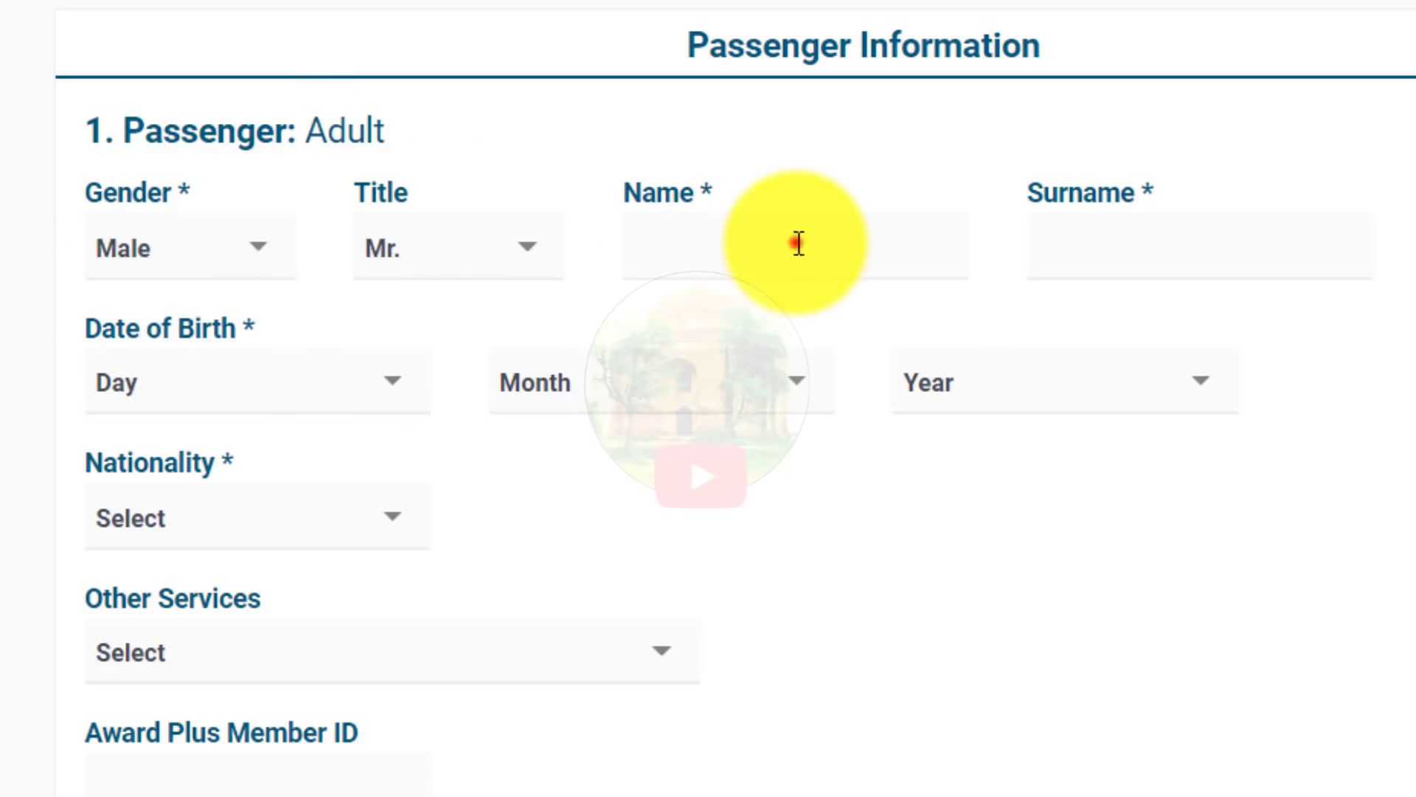
# Step: Enter the passenger's first name and surname
pyautogui.click(812, 279)
pyautogui.write('tayyab')
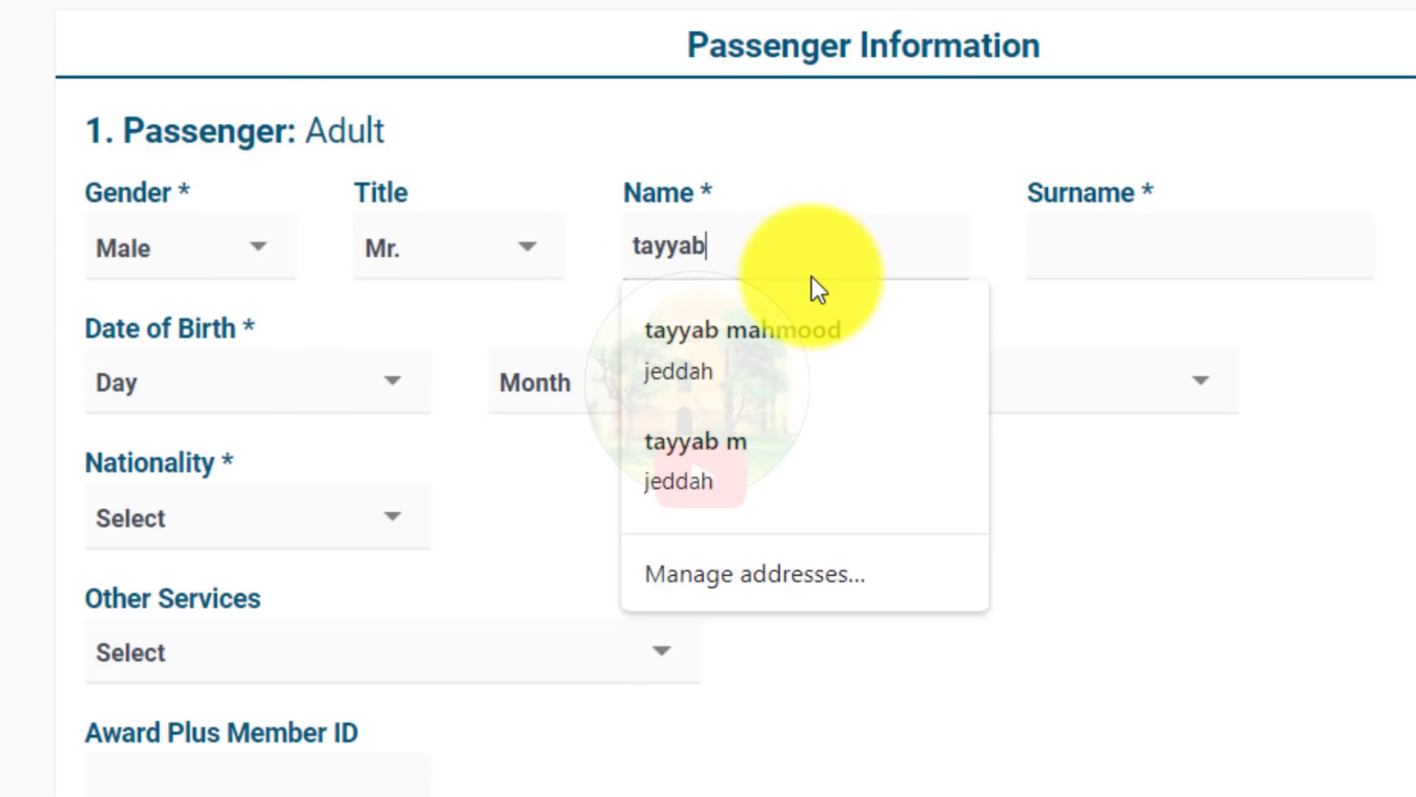
pyautogui.click(1339, 249)
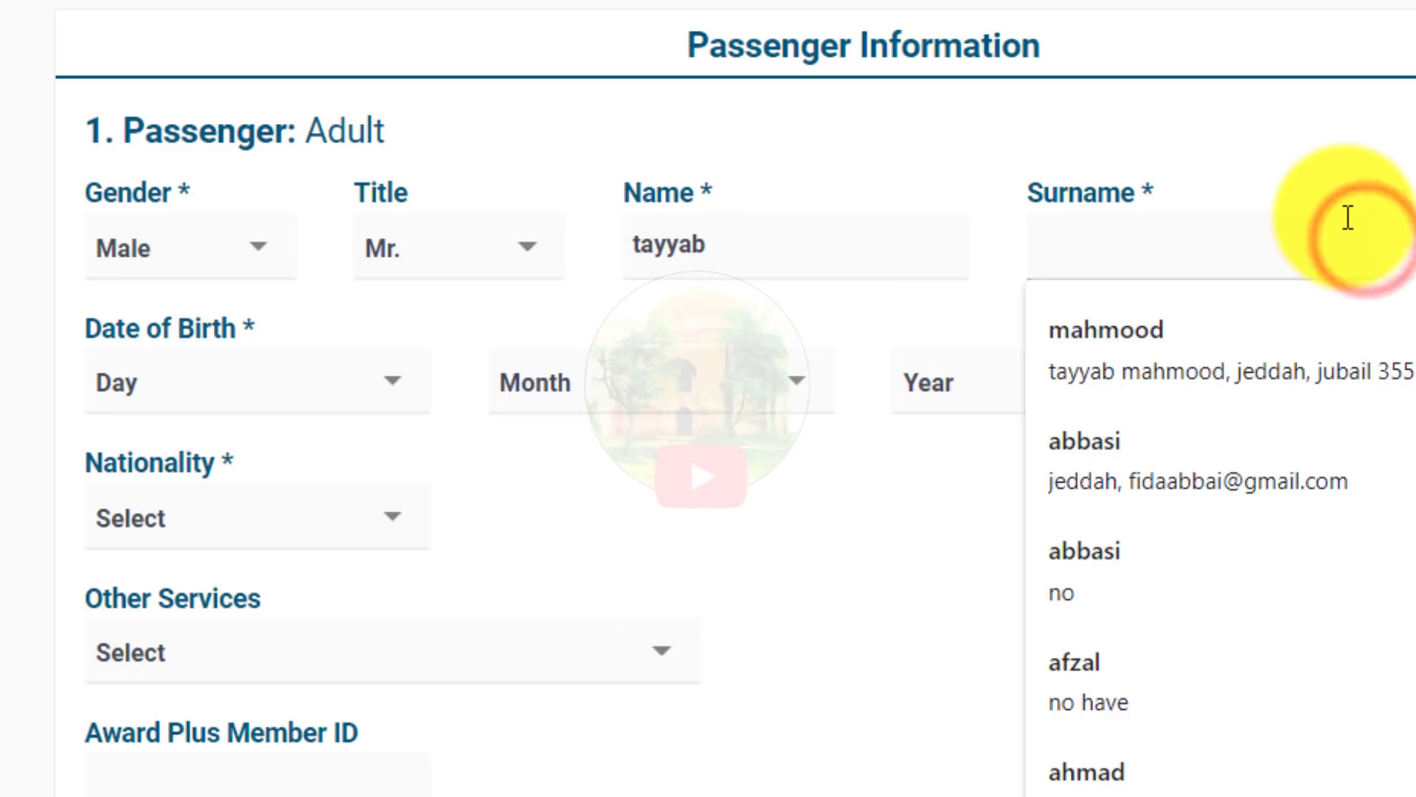
pyautogui.write('tayyab')
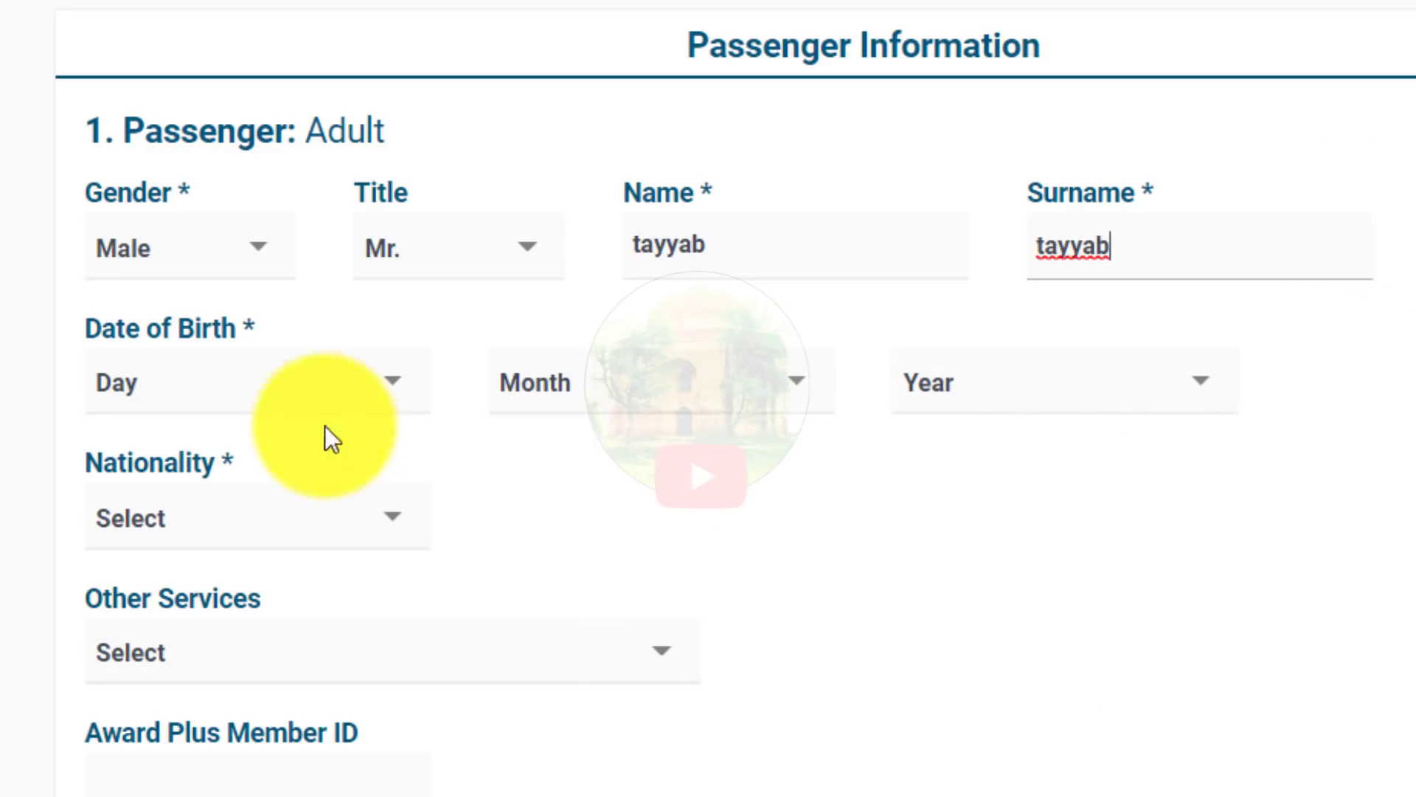
# Step: Set the passenger's birth date to 4 March 2006
pyautogui.click(303, 386)
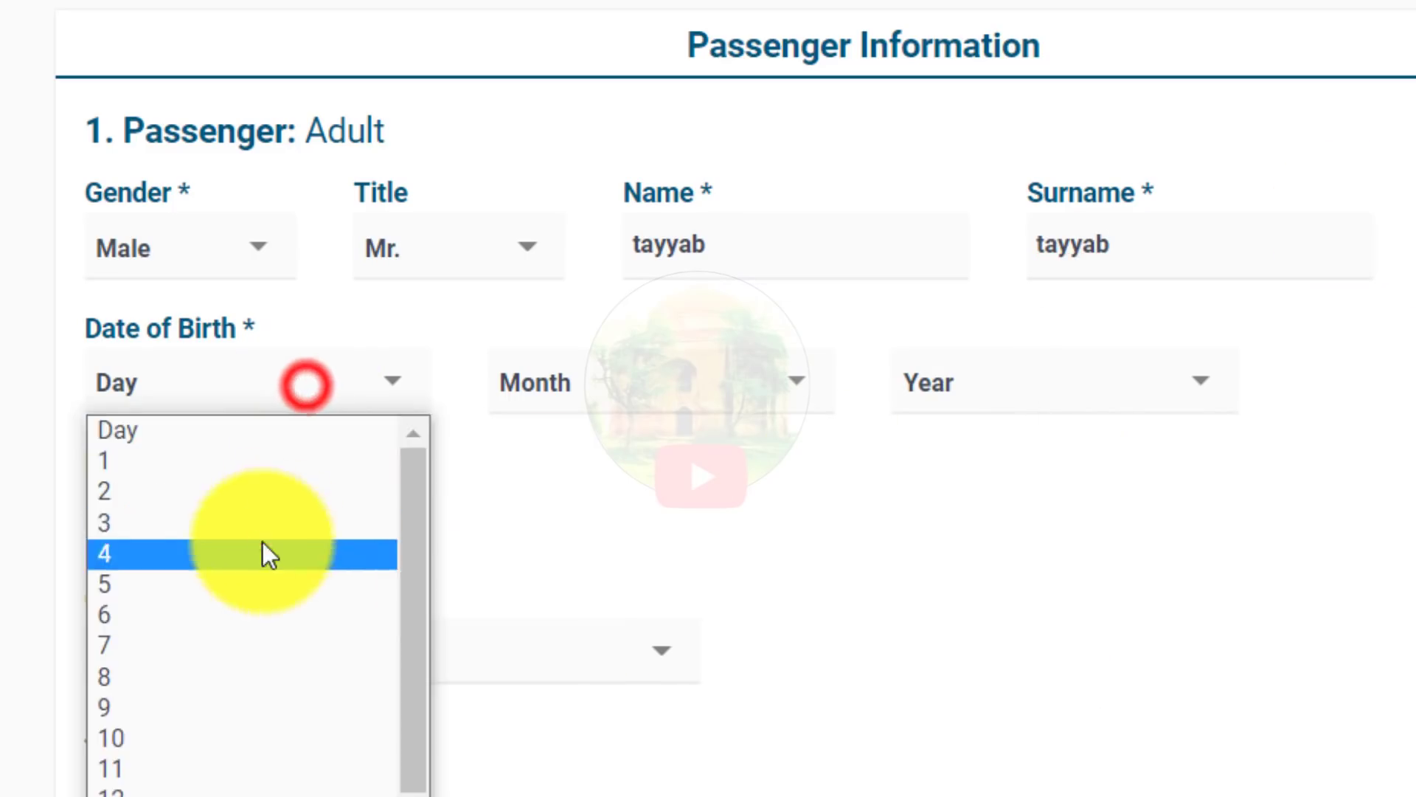
pyautogui.click(264, 549)
pyautogui.click(649, 387)
pyautogui.click(638, 537)
pyautogui.click(984, 366)
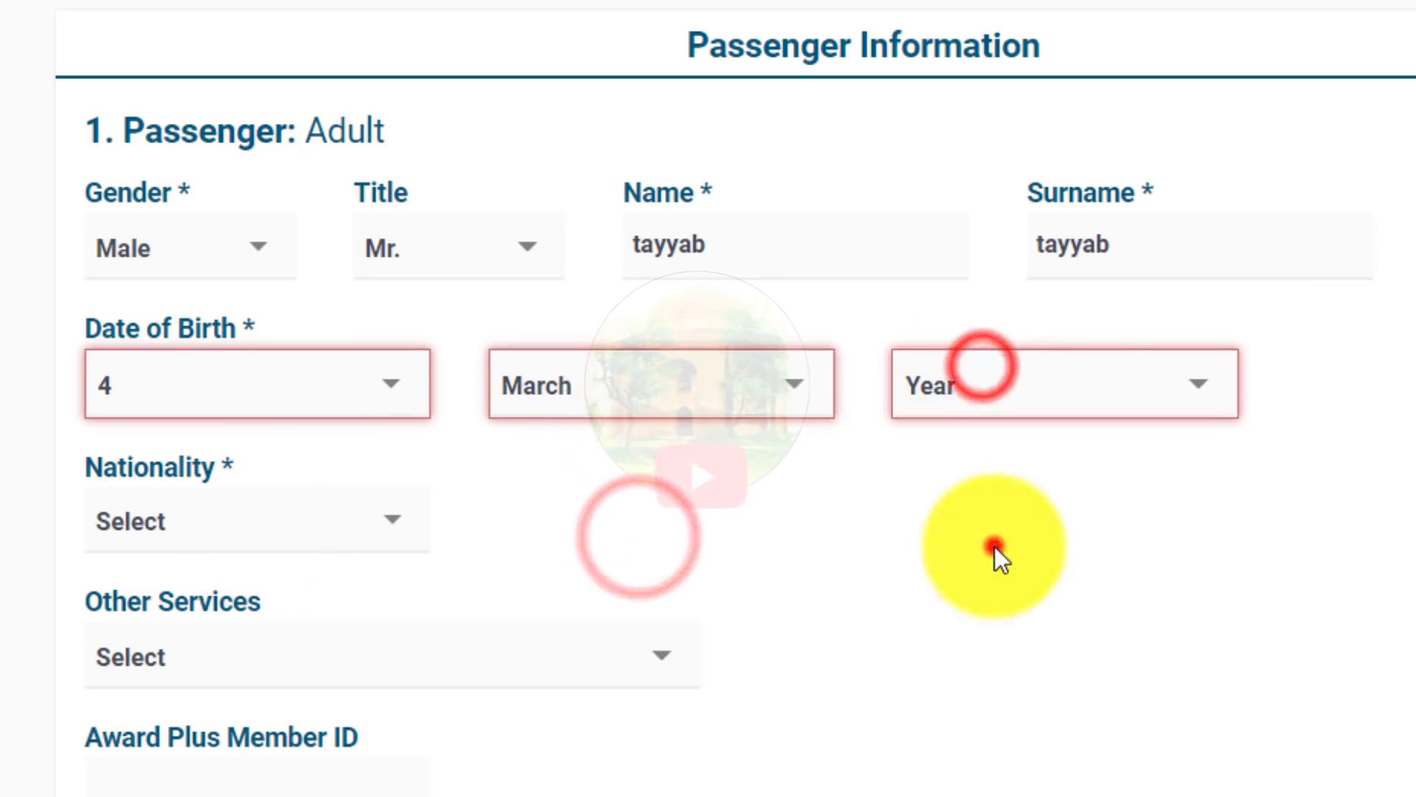
pyautogui.click(994, 545)
pyautogui.scroll(-3, 960, 431)
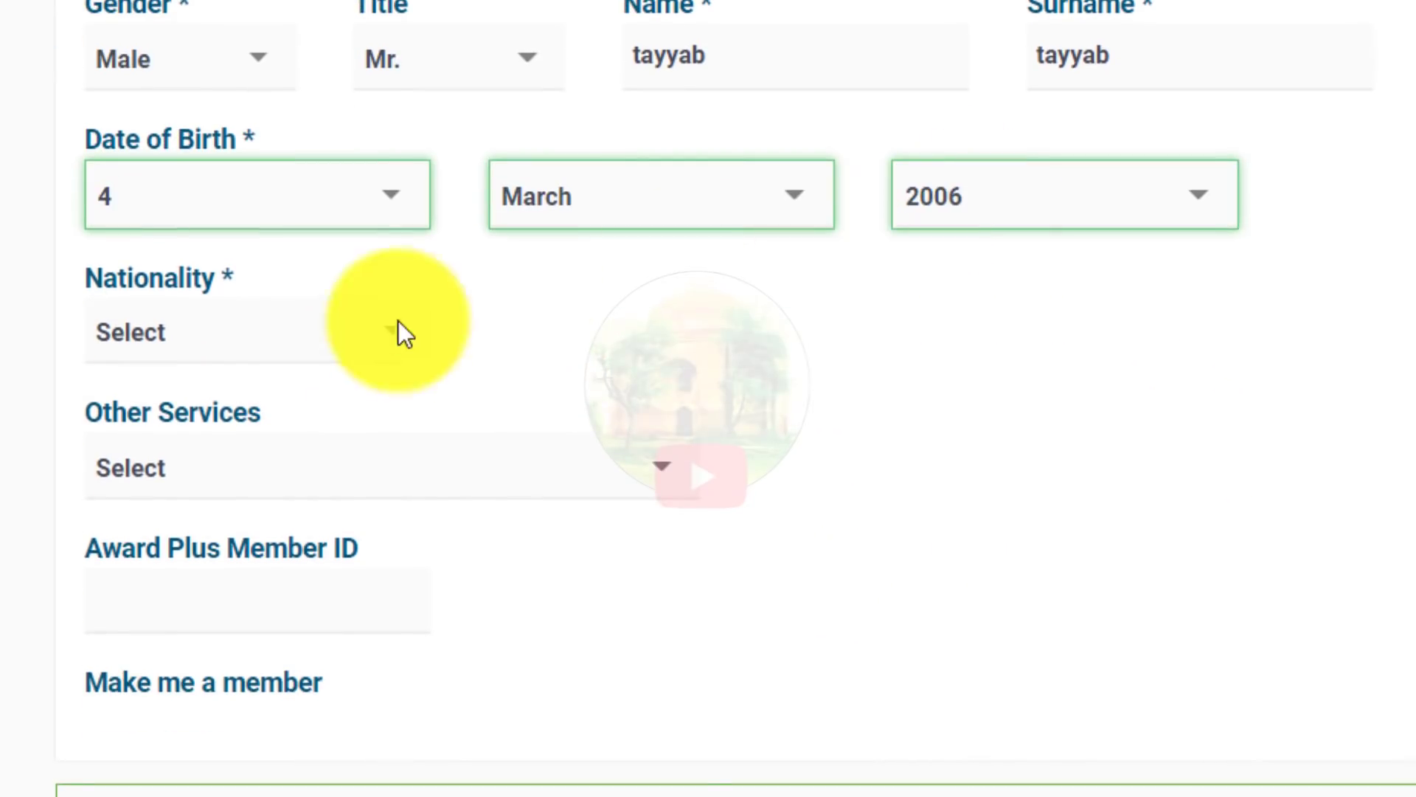
# Step: Set nationality and passport issue location to Pakistan
pyautogui.click(333, 346)
pyautogui.click(310, 406)
pyautogui.scroll(-3, 443, 413)
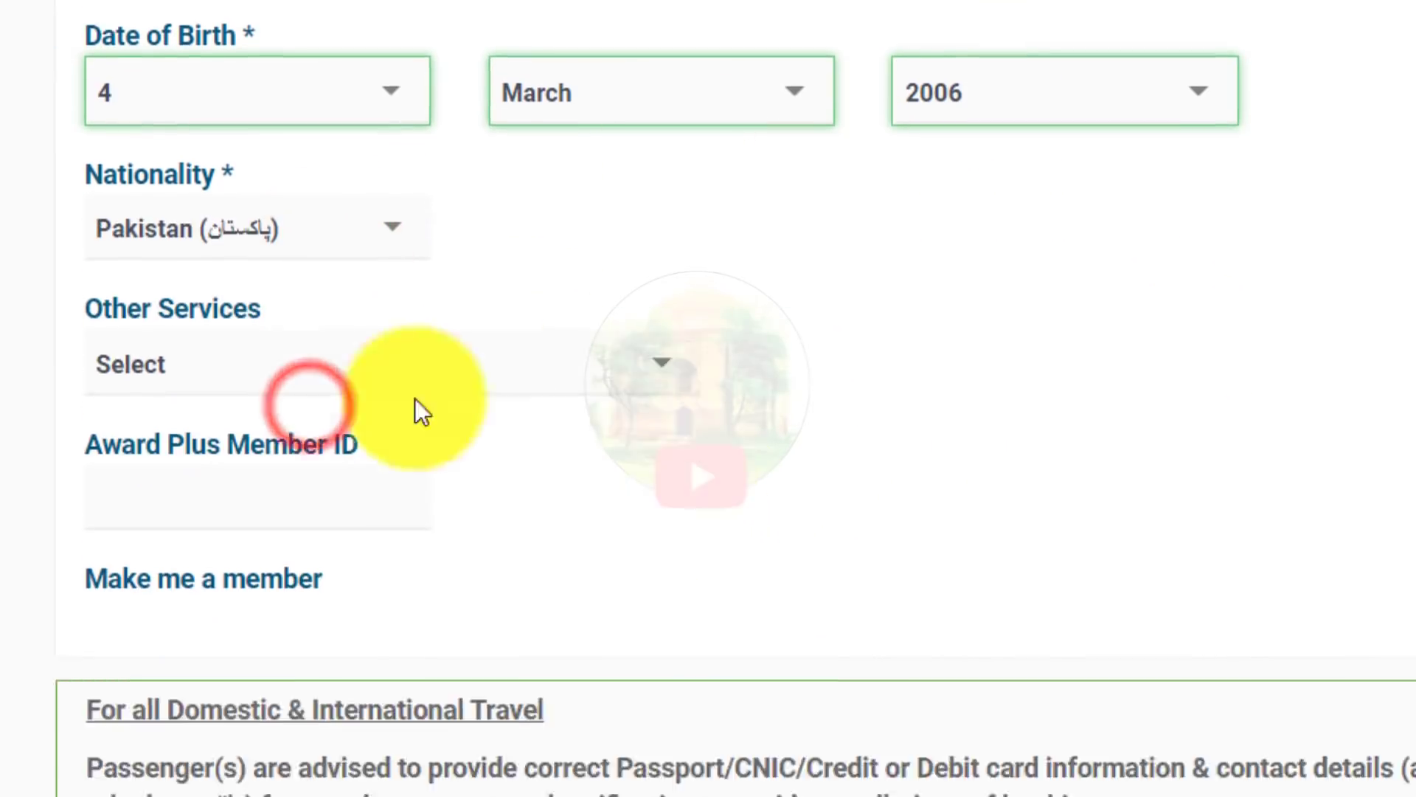
pyautogui.click(336, 288)
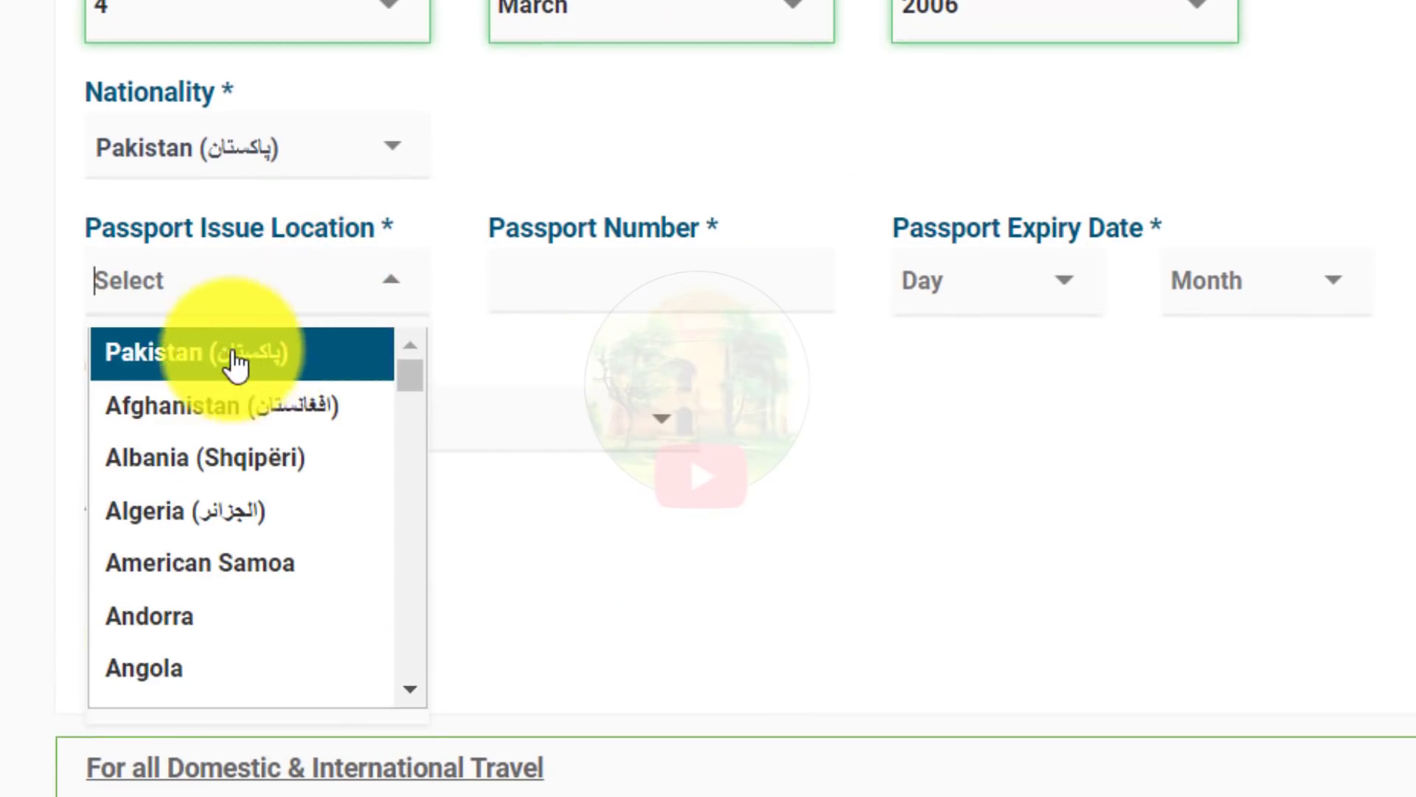
pyautogui.click(233, 354)
# Step: Enter the passport number with expiry 4 March, leaving other services unselected
pyautogui.click(566, 269)
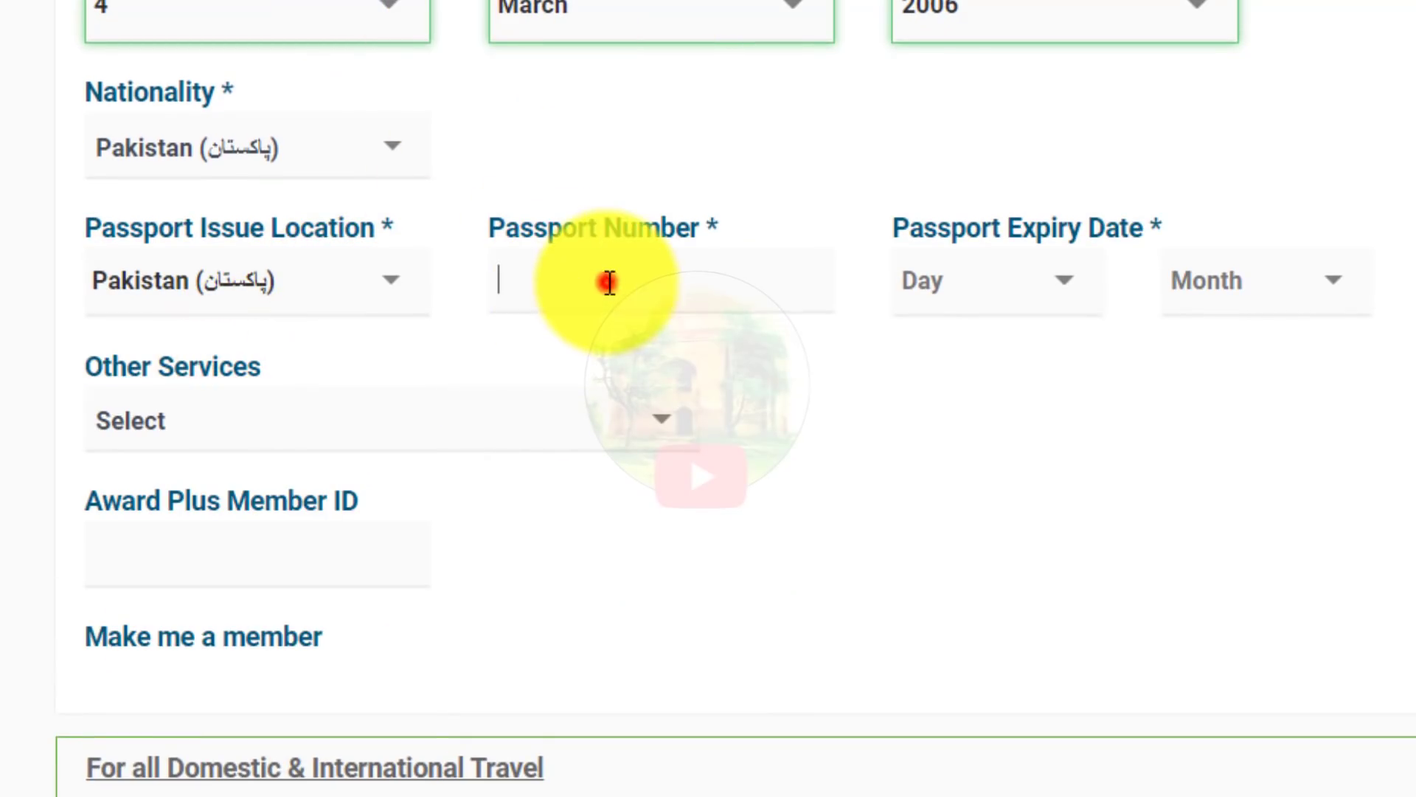
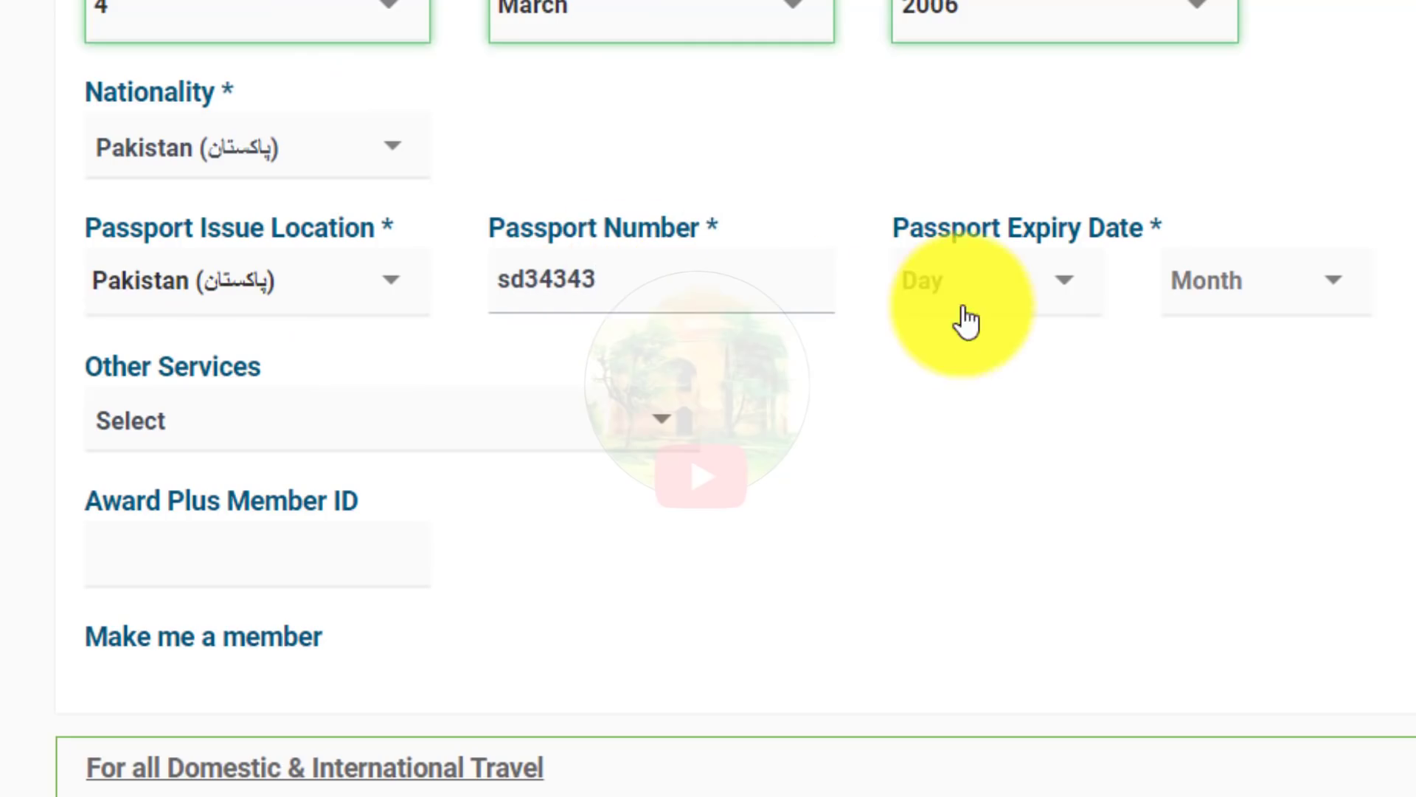
pyautogui.click(964, 300)
pyautogui.click(980, 492)
pyautogui.click(1237, 290)
pyautogui.click(1211, 456)
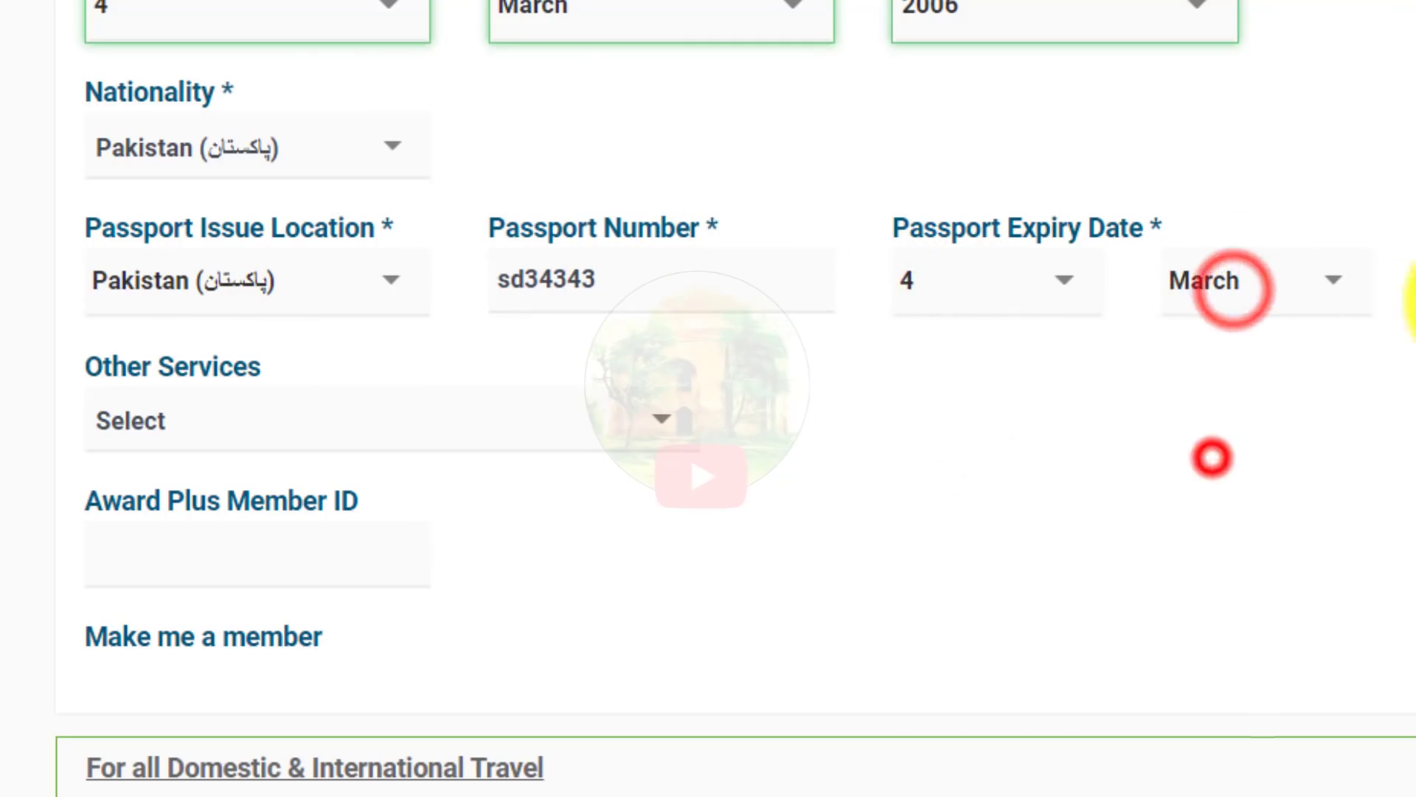
pyautogui.click(186, 417)
pyautogui.click(195, 421)
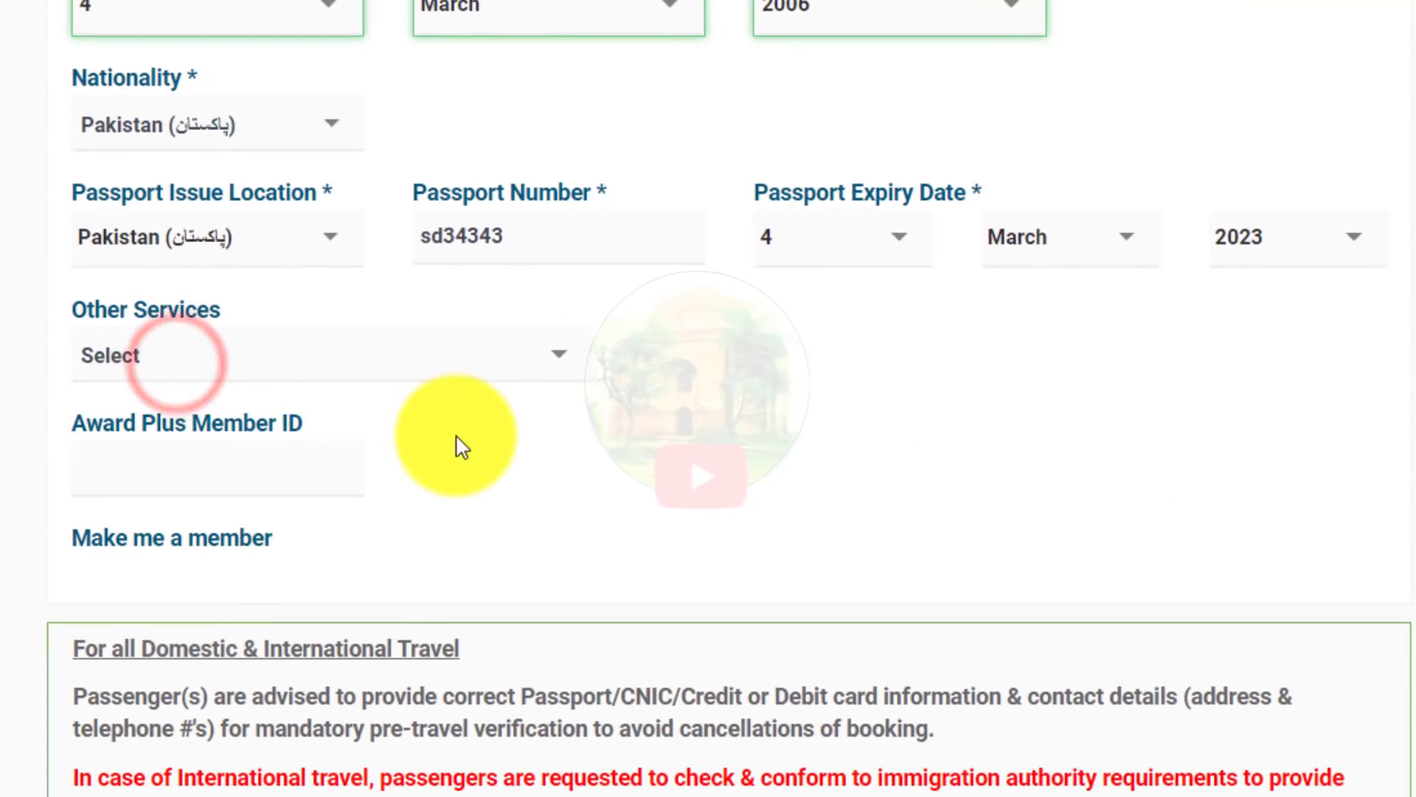
pyautogui.scroll(-9, 462, 446)
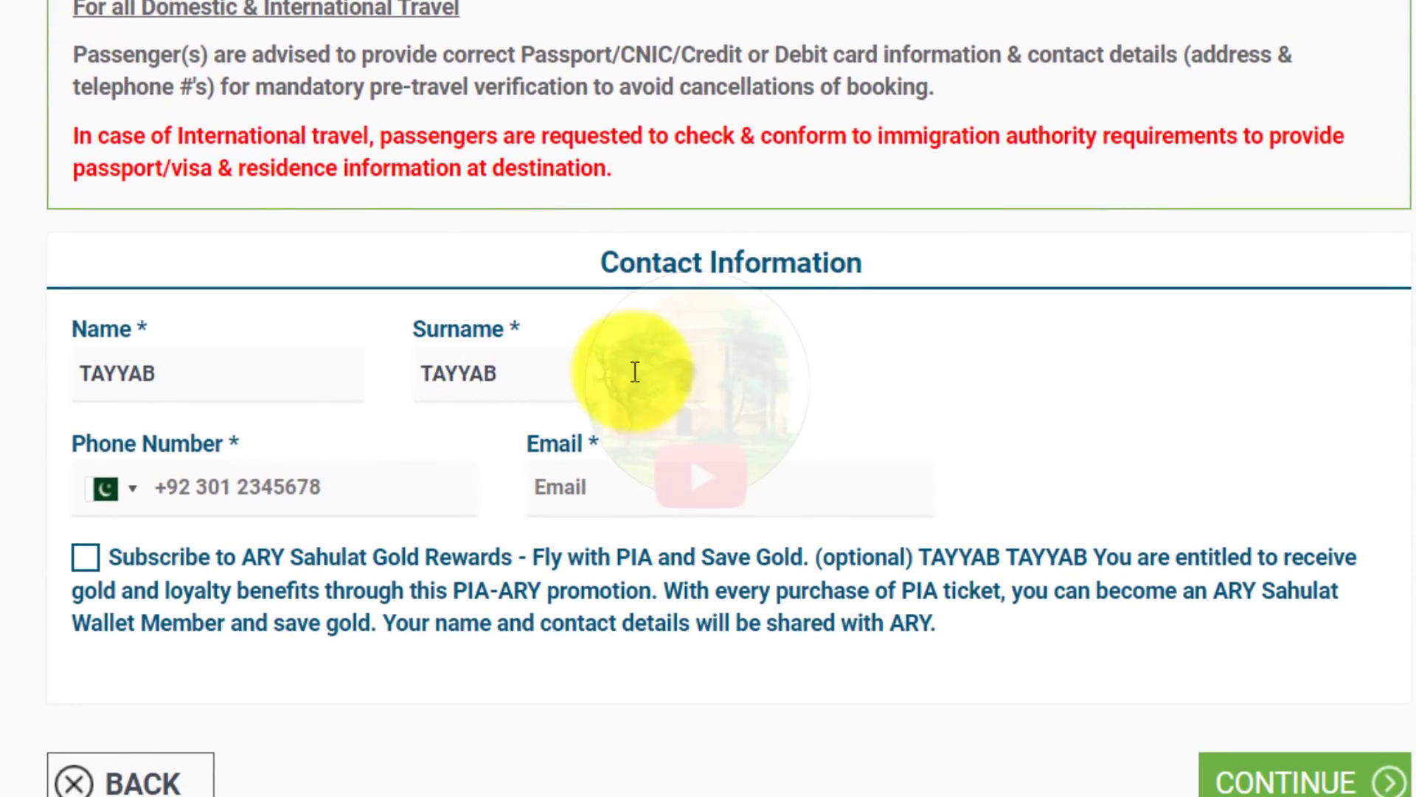
# Step: Enter the contact phone number and e-mail address, then submit the passenger details
pyautogui.click(232, 476)
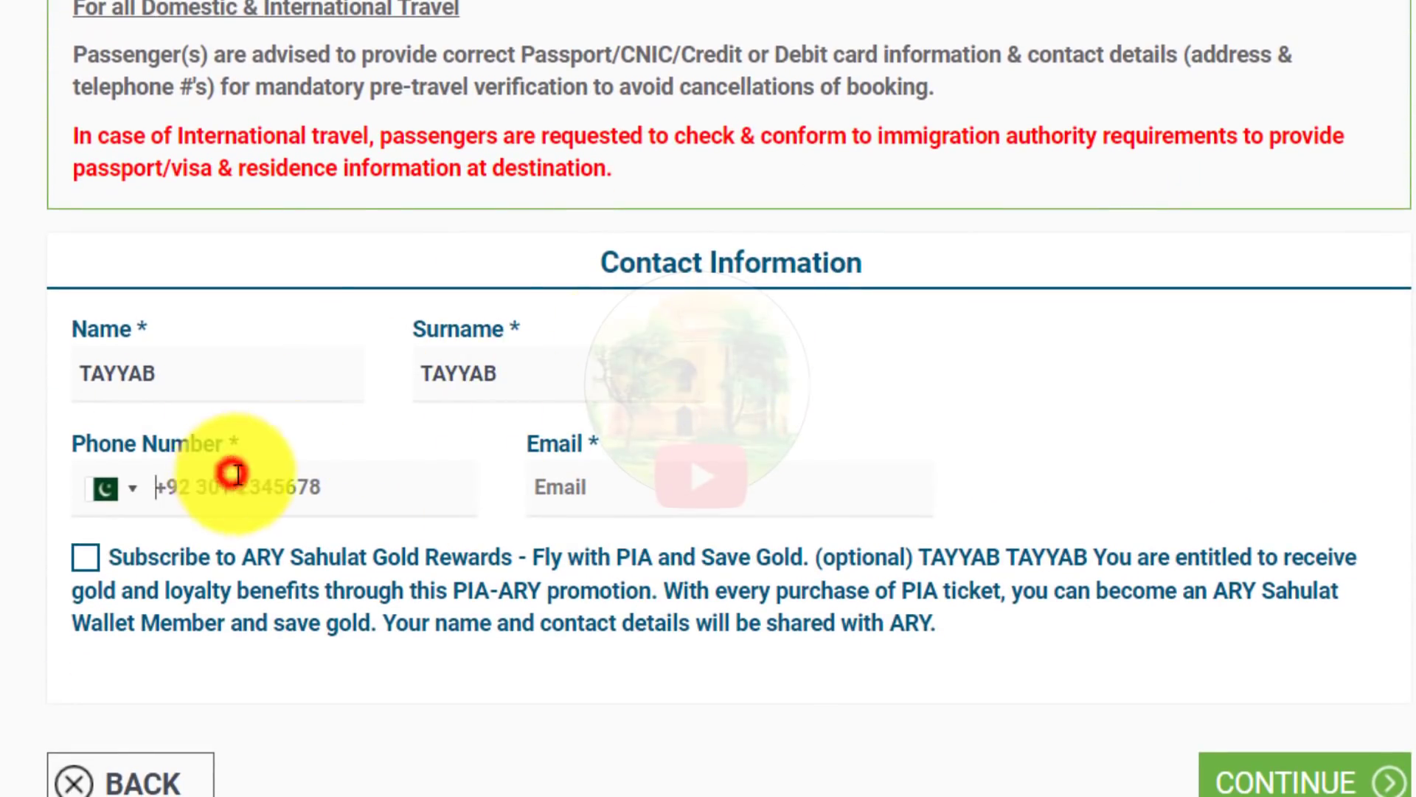
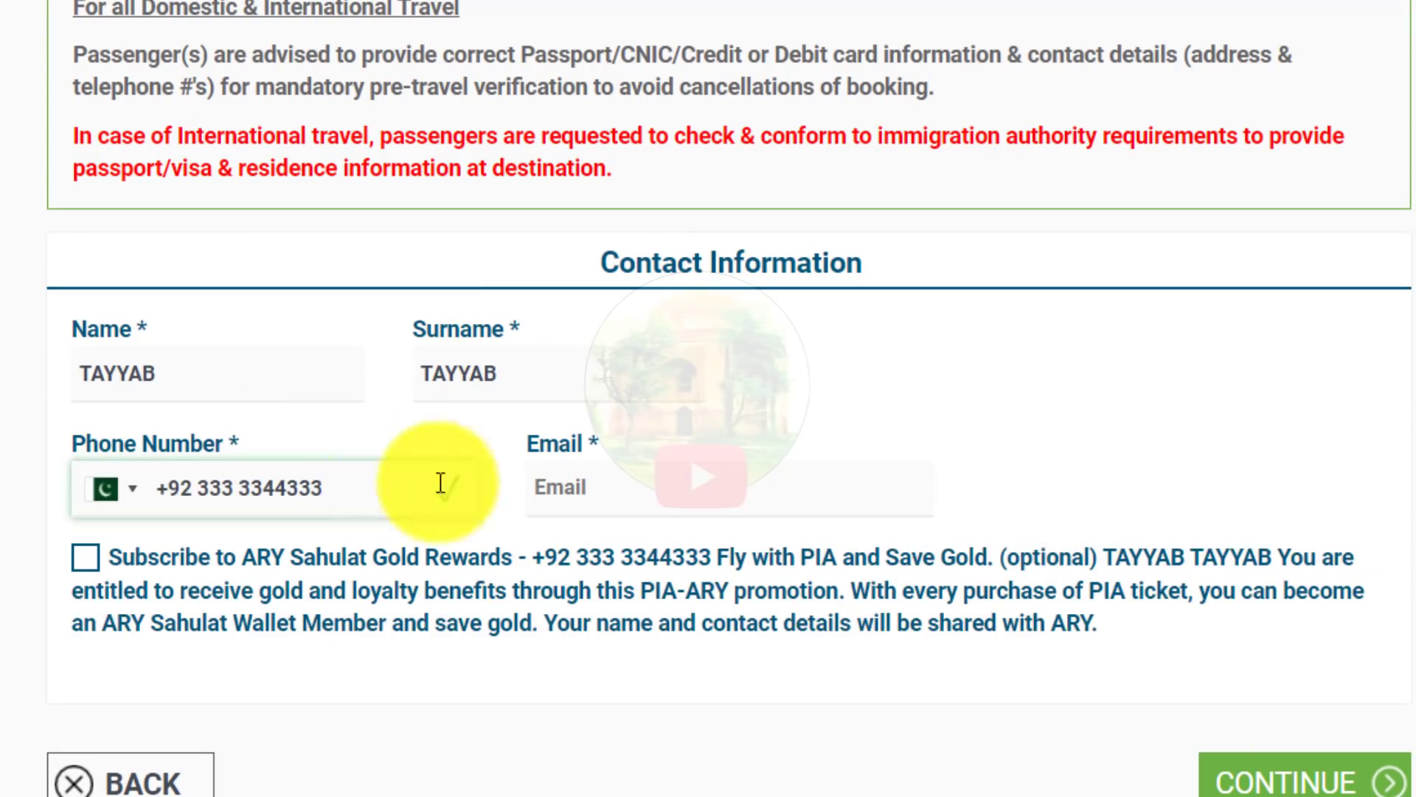
pyautogui.click(616, 483)
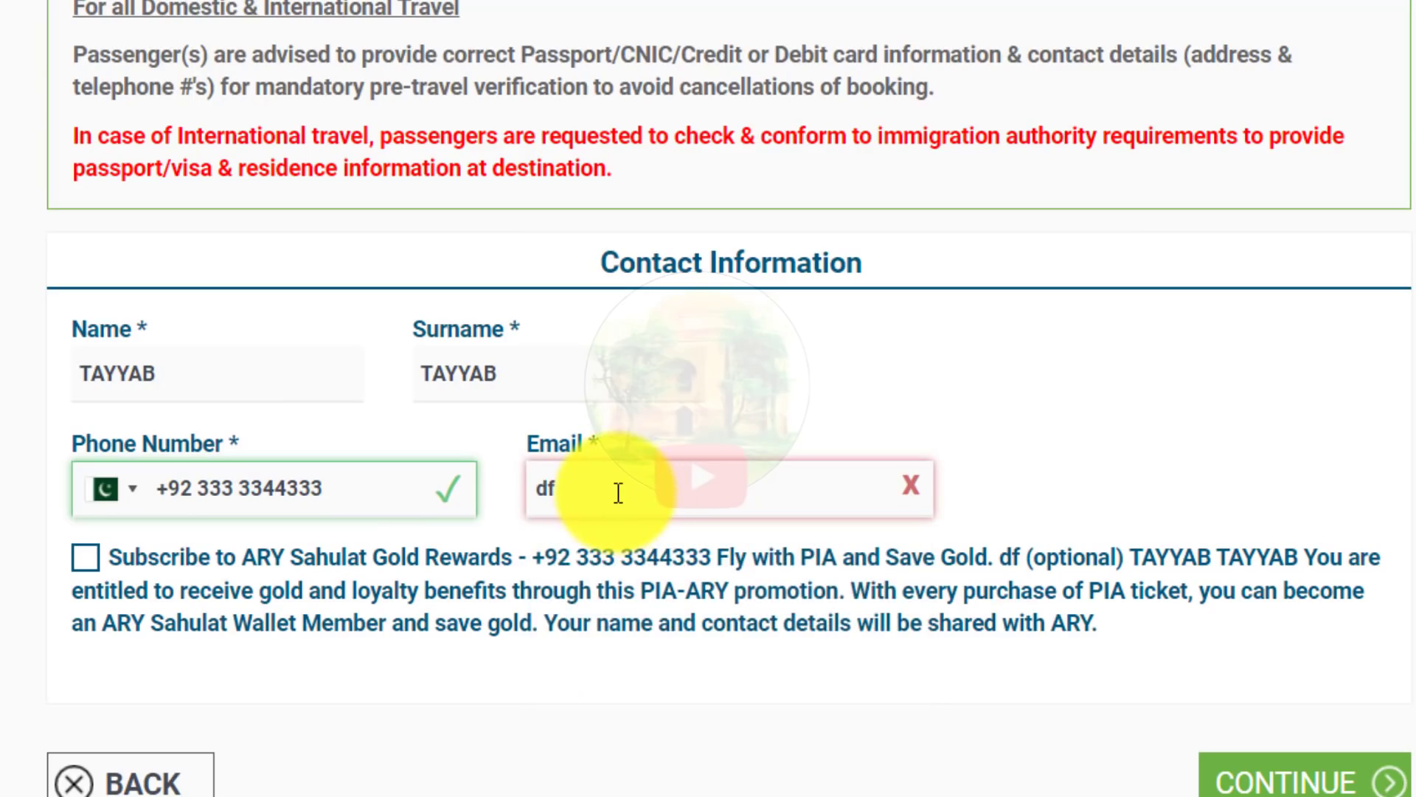
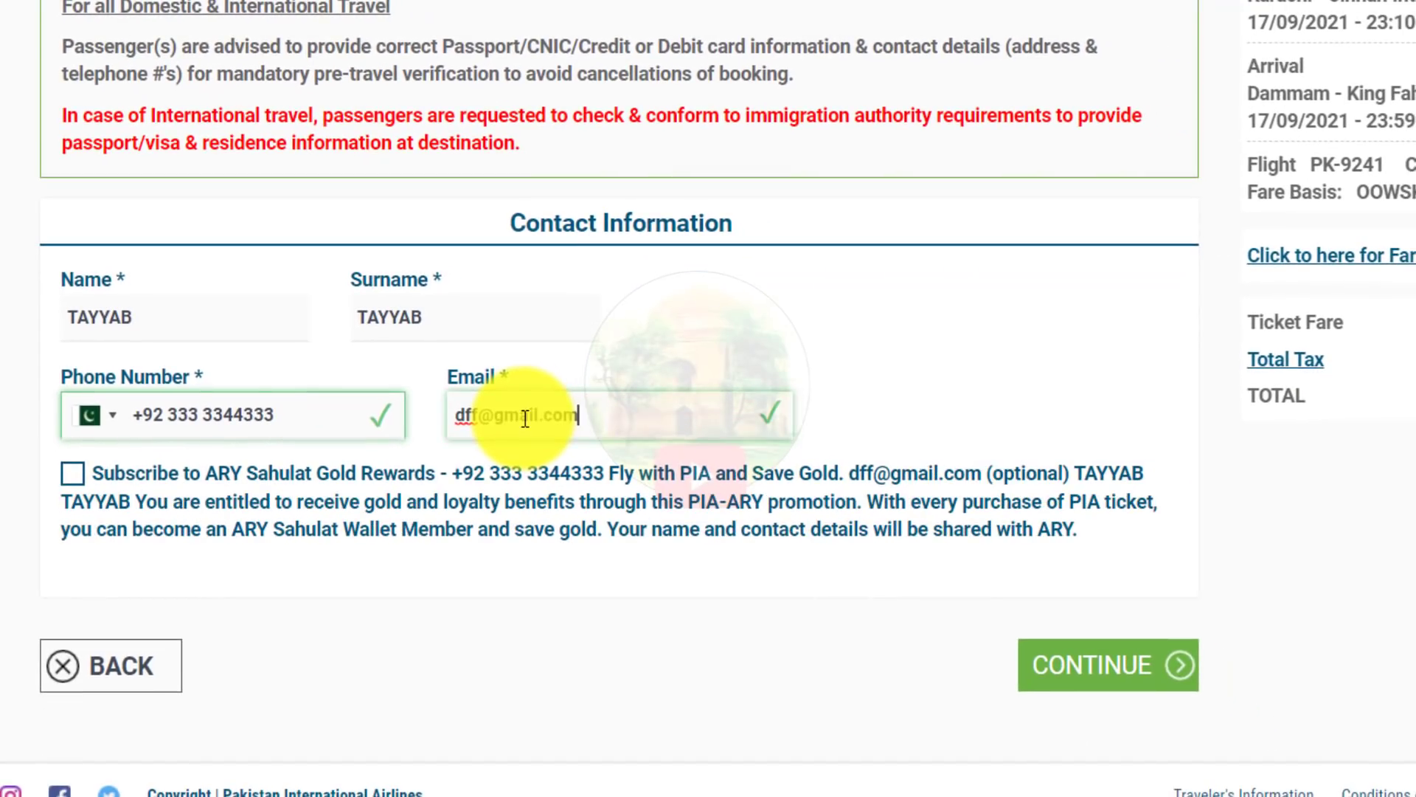
pyautogui.click(1092, 673)
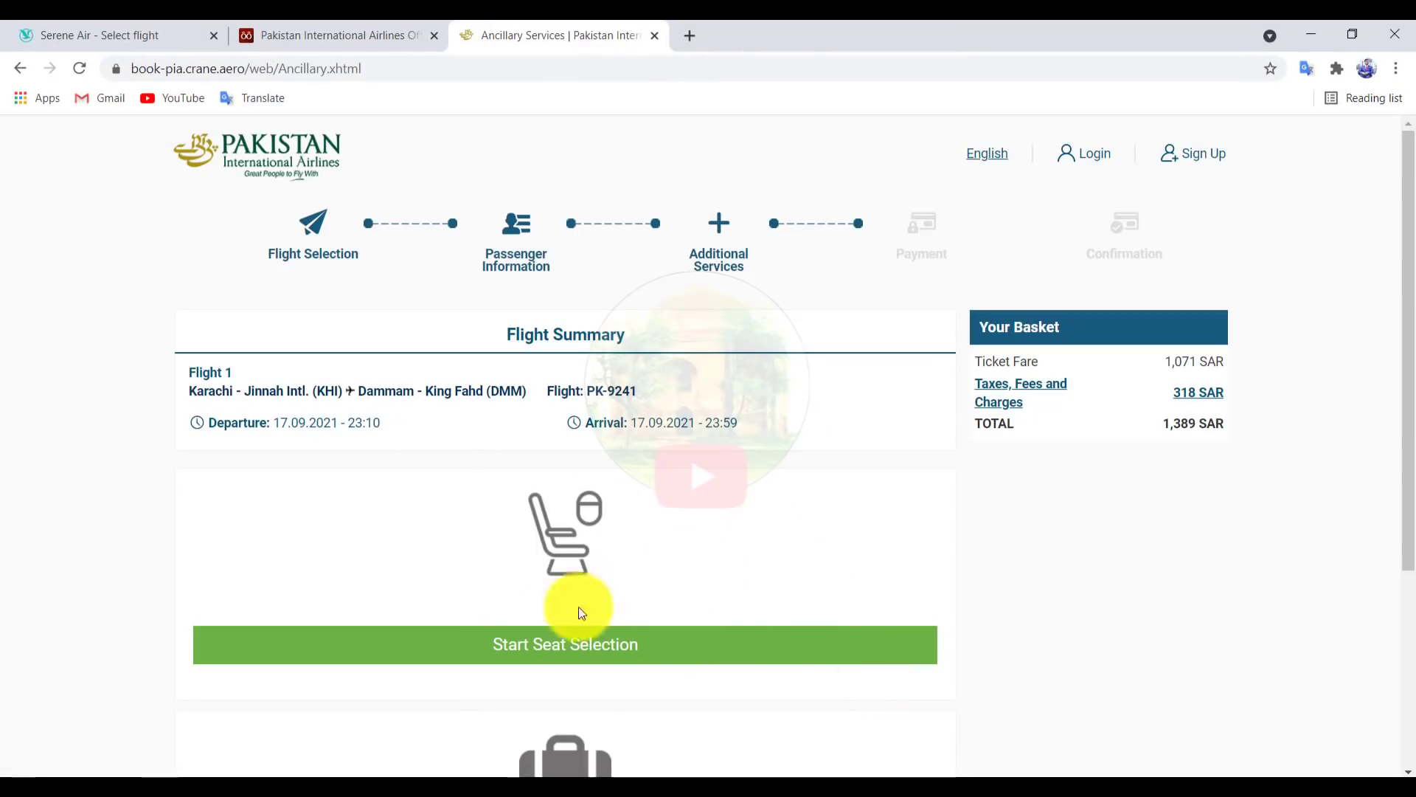
# Step: Reserve seat 4A for 15 SAR, bringing the total to 1,404 SAR, and continue to payment
pyautogui.scroll(-1, 509, 546)
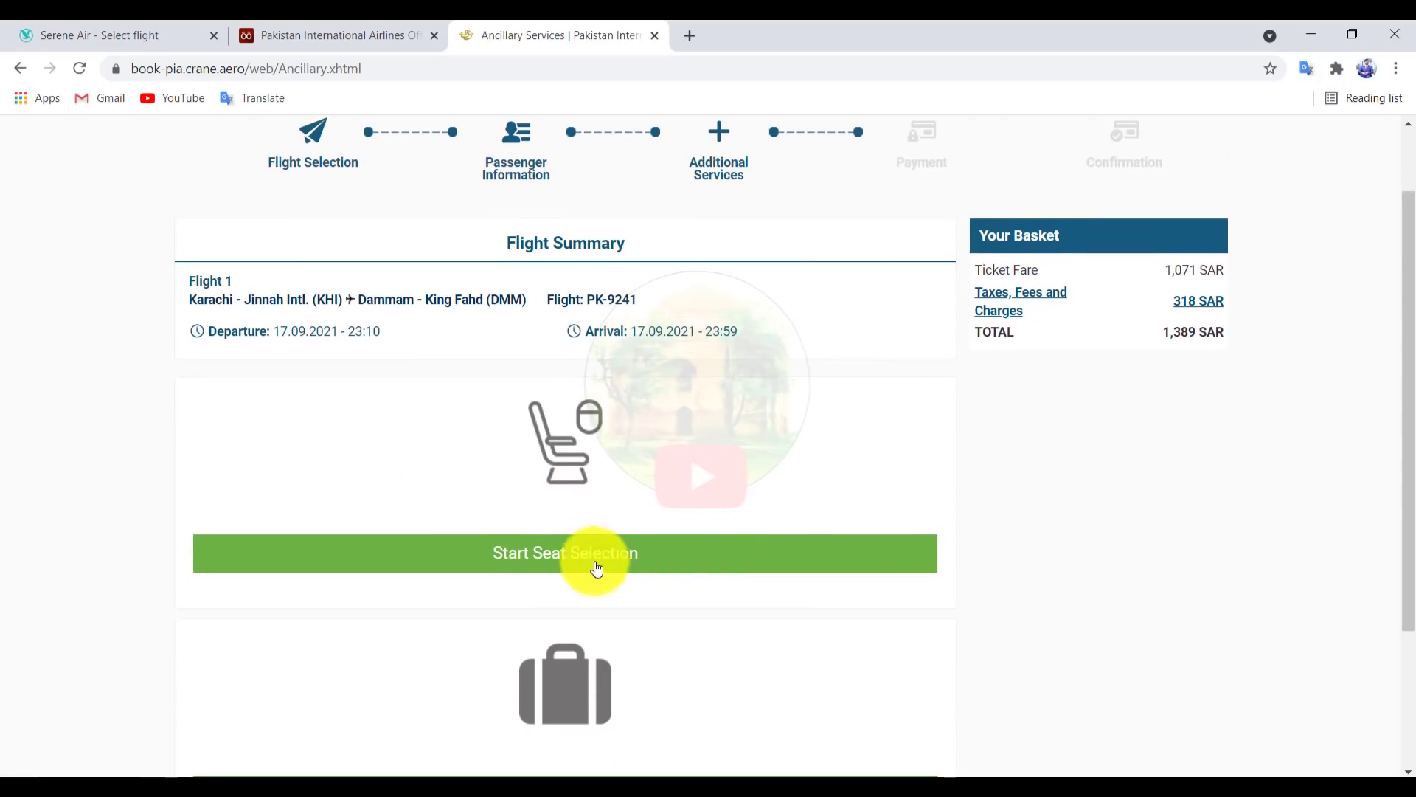
pyautogui.click(507, 559)
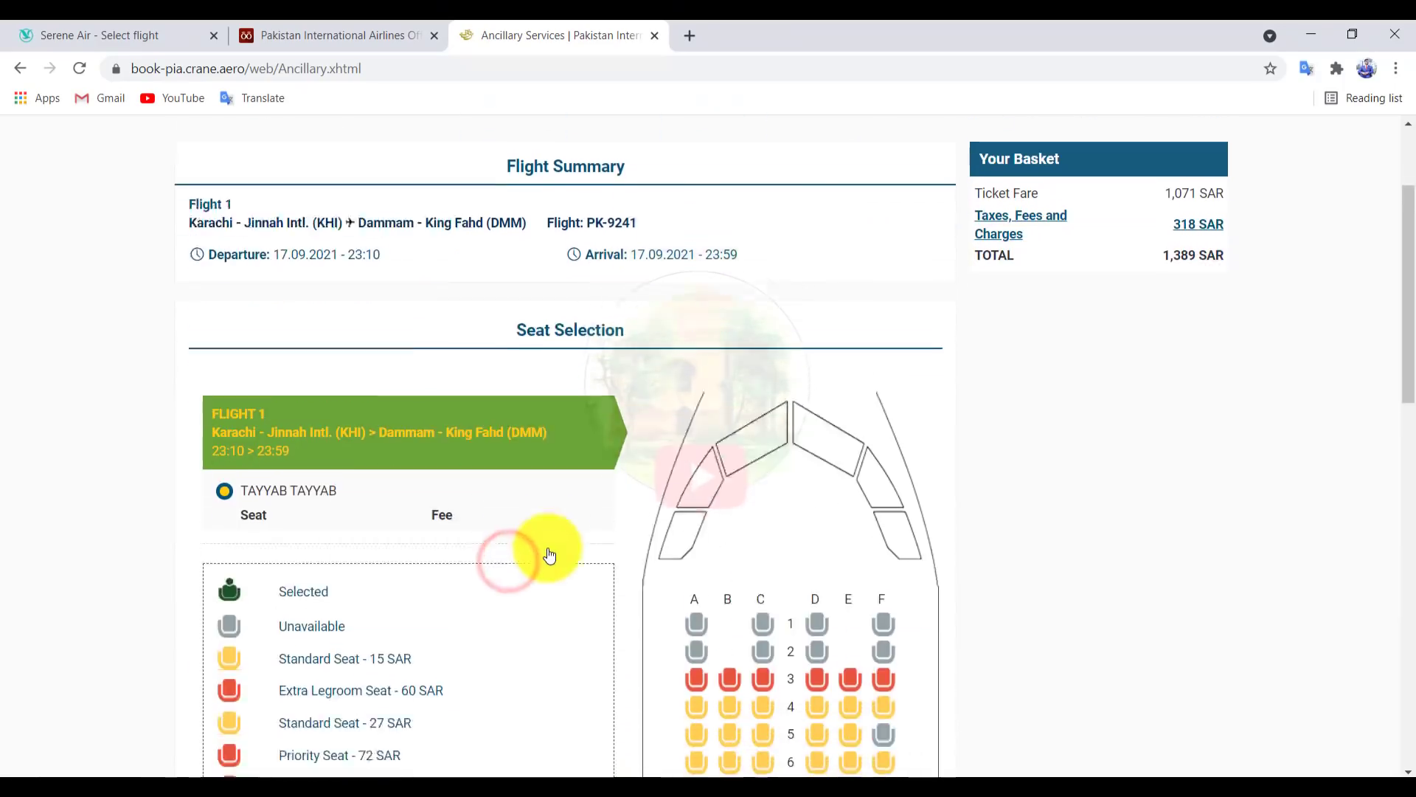
pyautogui.scroll(-4, 550, 555)
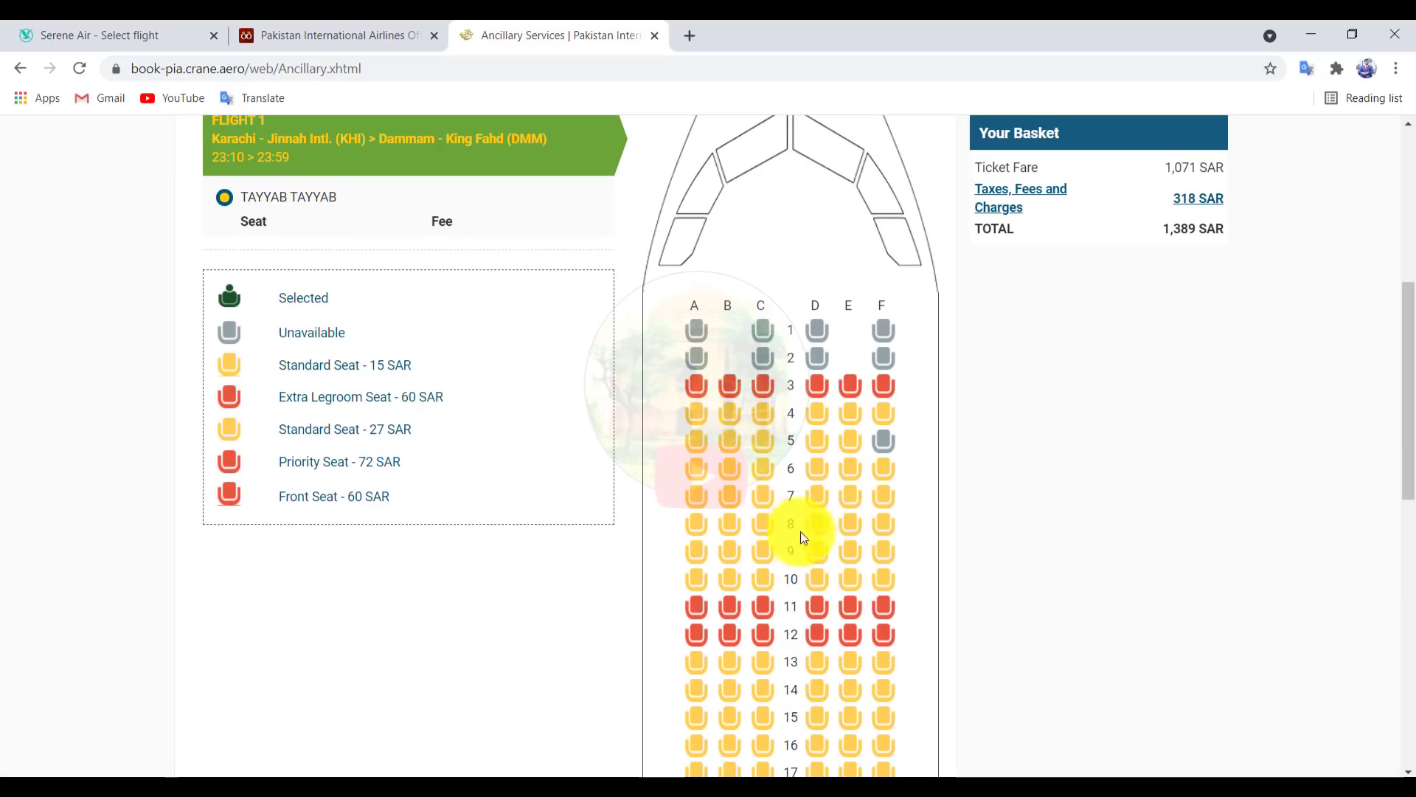
pyautogui.scroll(-1, 898, 460)
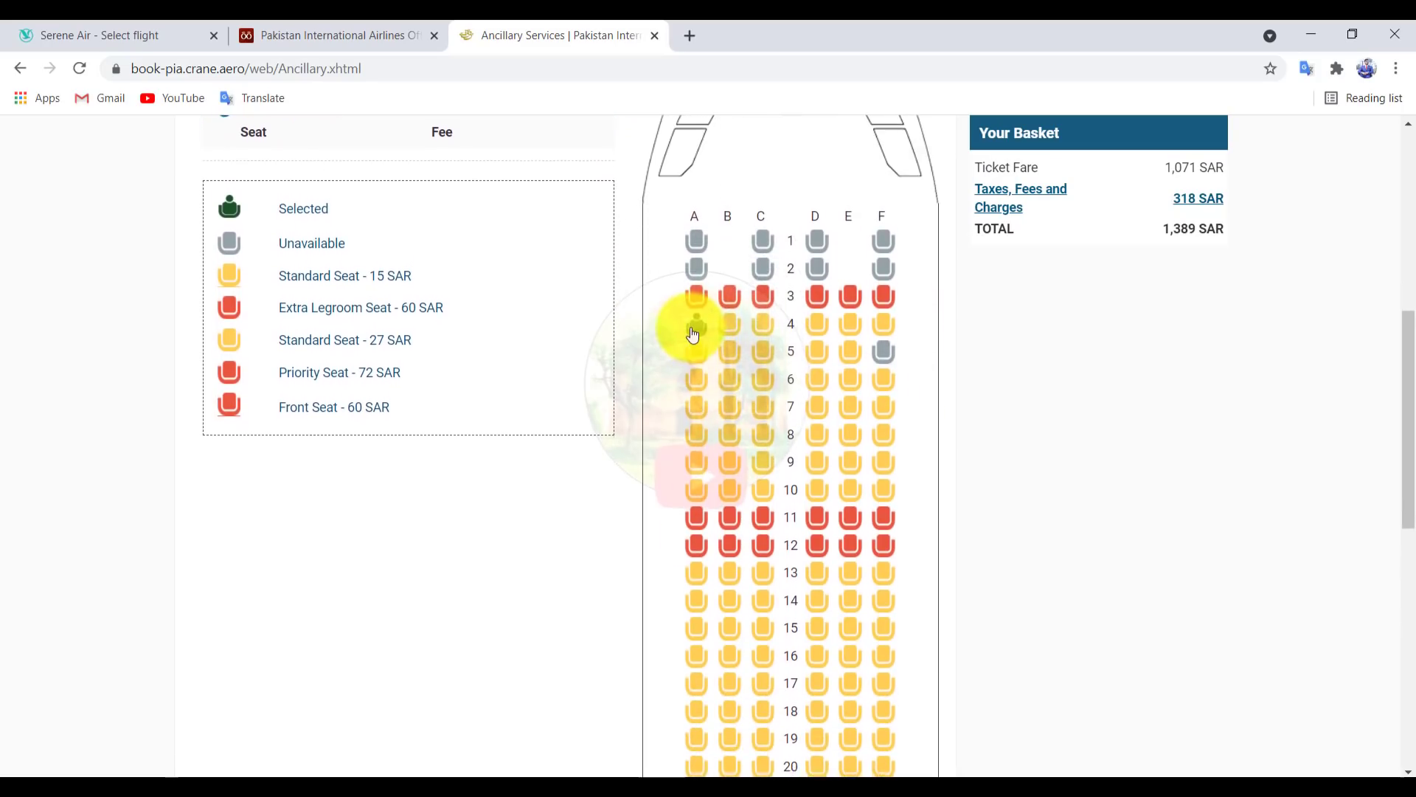
pyautogui.click(693, 332)
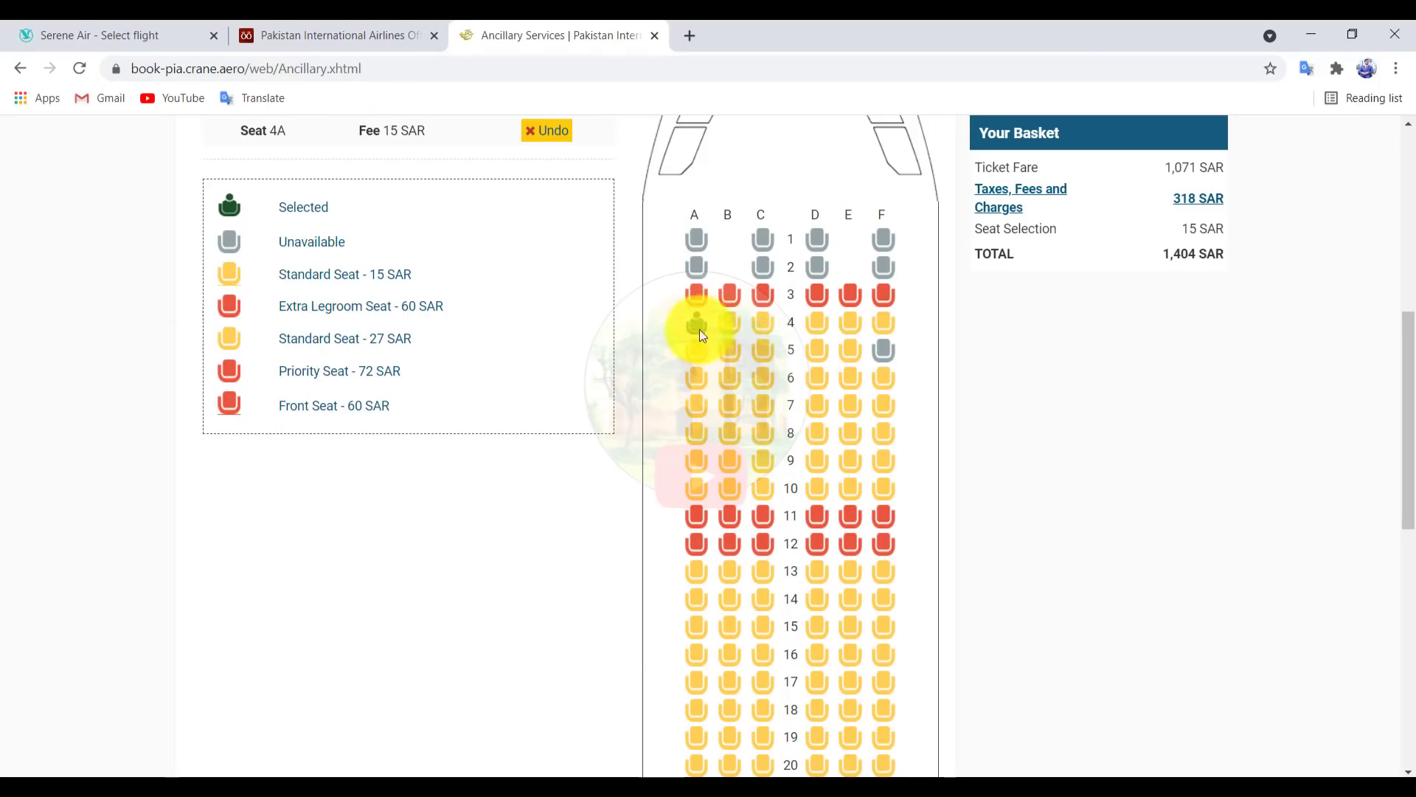
pyautogui.scroll(-3, 519, 373)
pyautogui.scroll(4, 701, 399)
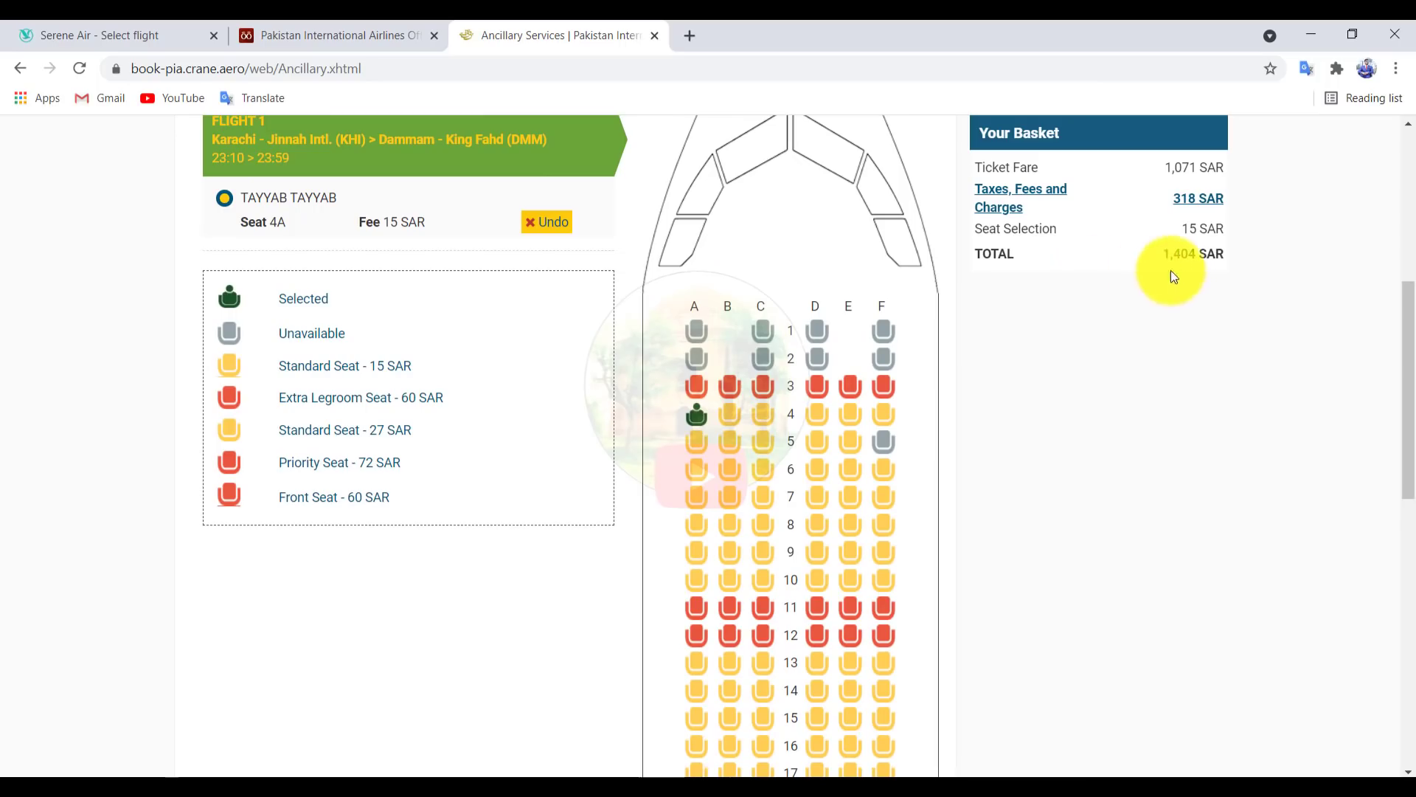
pyautogui.scroll(-7, 1092, 332)
pyautogui.scroll(-4, 874, 620)
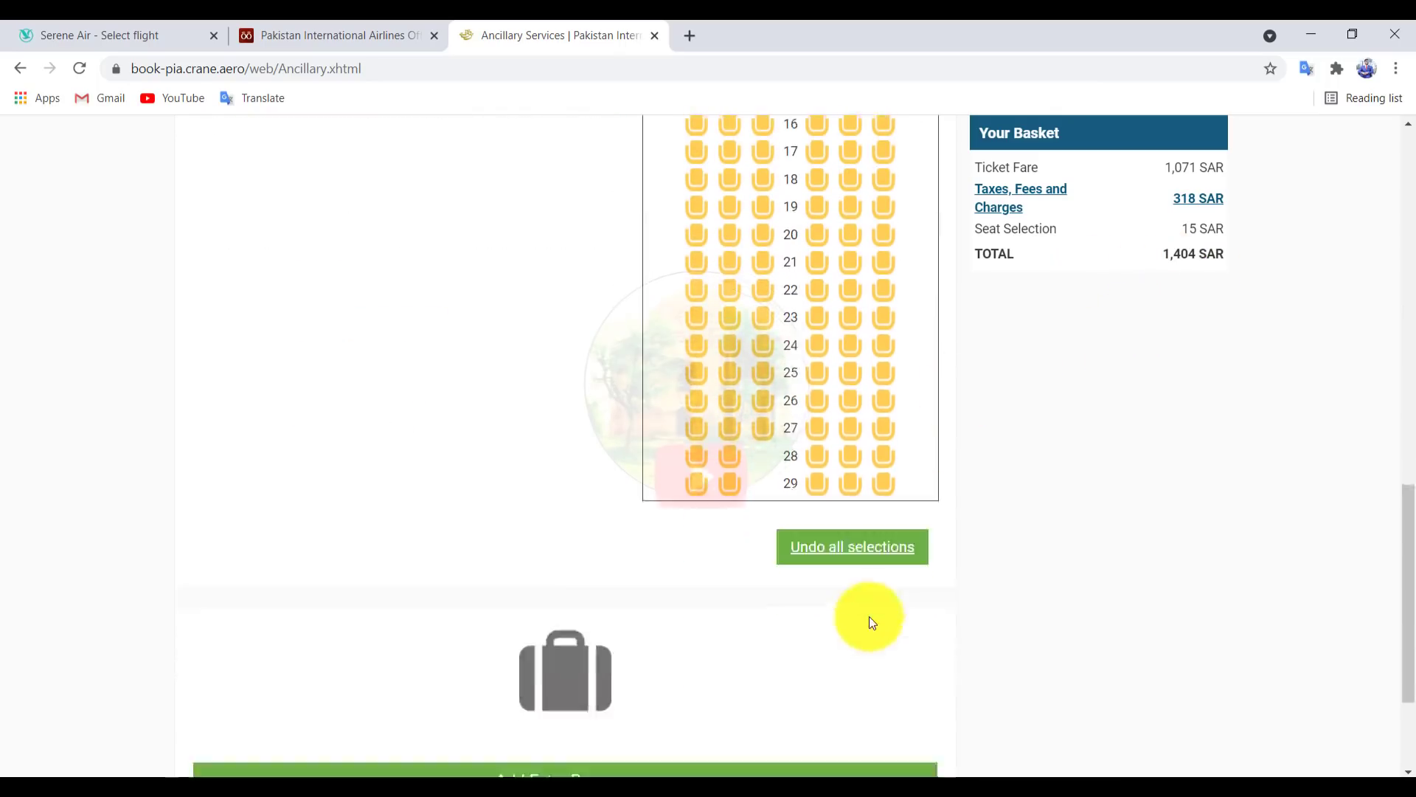
pyautogui.click(918, 707)
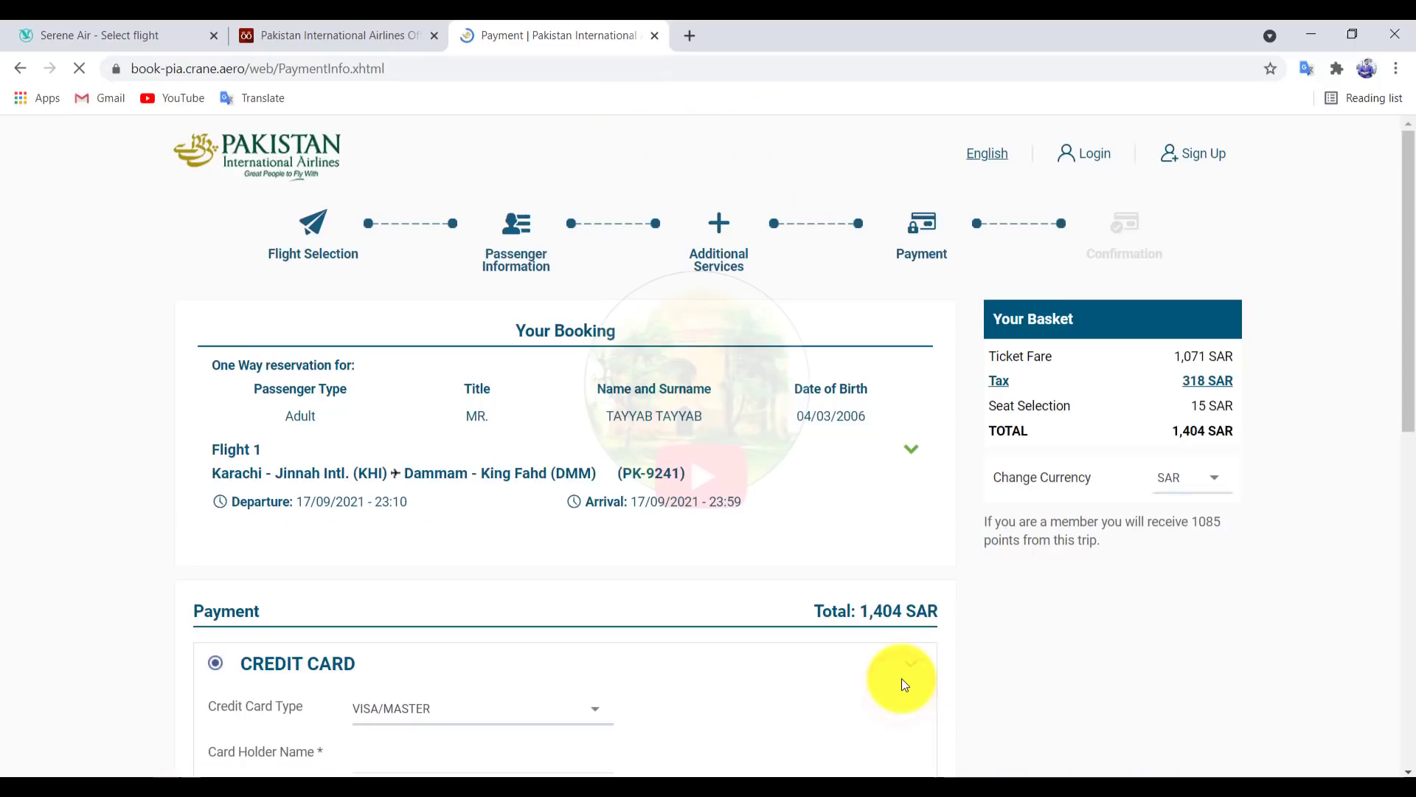
# Step: Enter the card holder's name and start the card number with digit 5 on the keypad
pyautogui.scroll(-1, 885, 623)
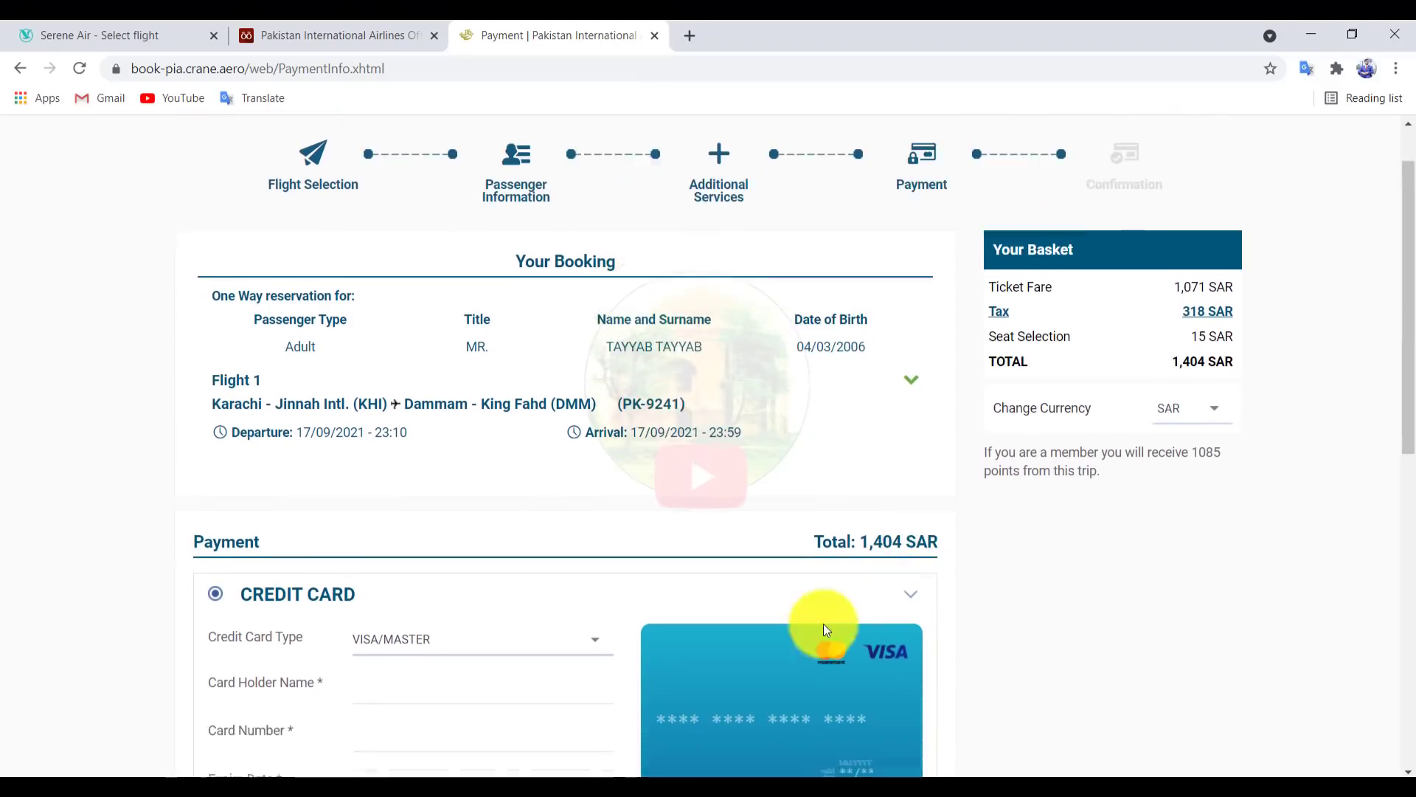
pyautogui.scroll(-2, 553, 483)
pyautogui.moveTo(1407, 420); pyautogui.dragTo(1395, 455)
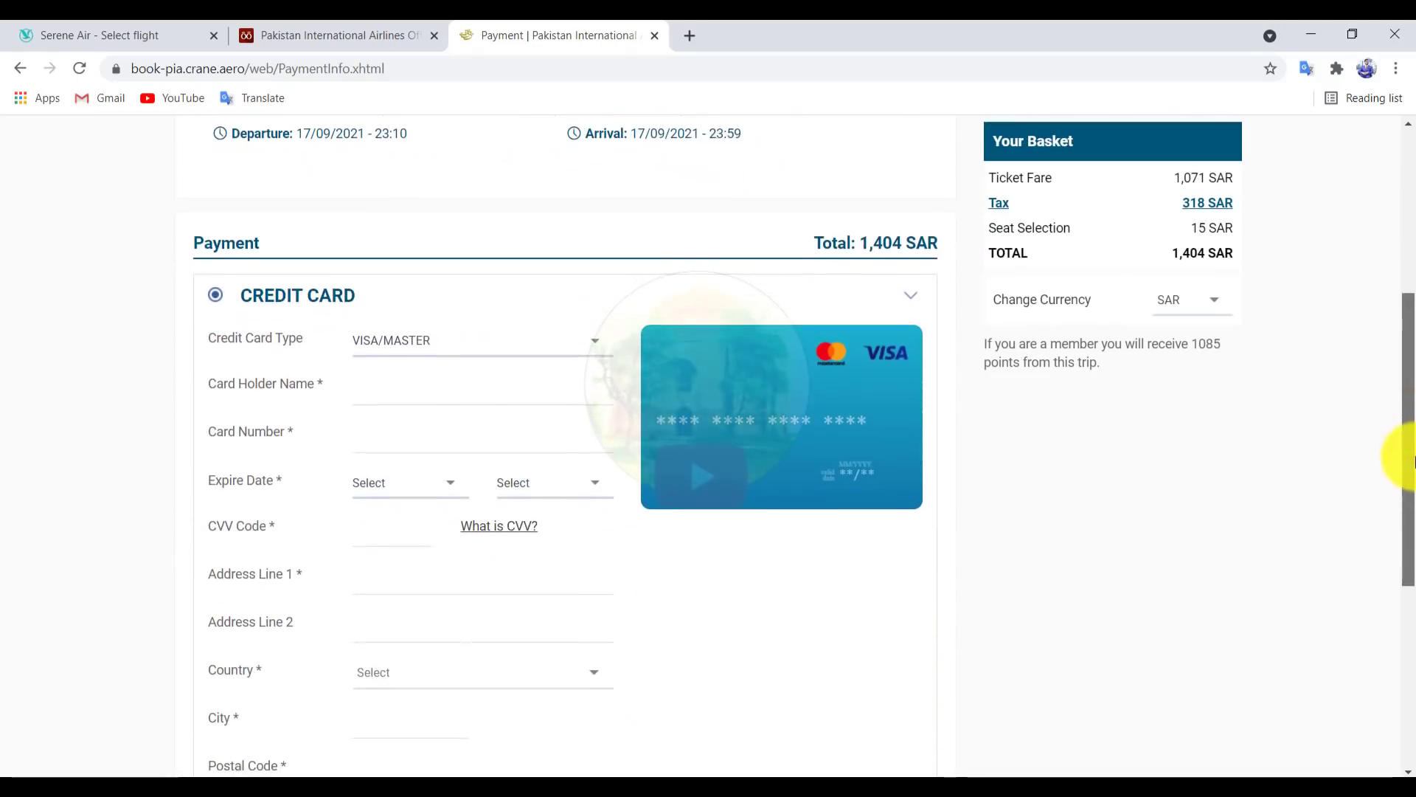
pyautogui.click(464, 391)
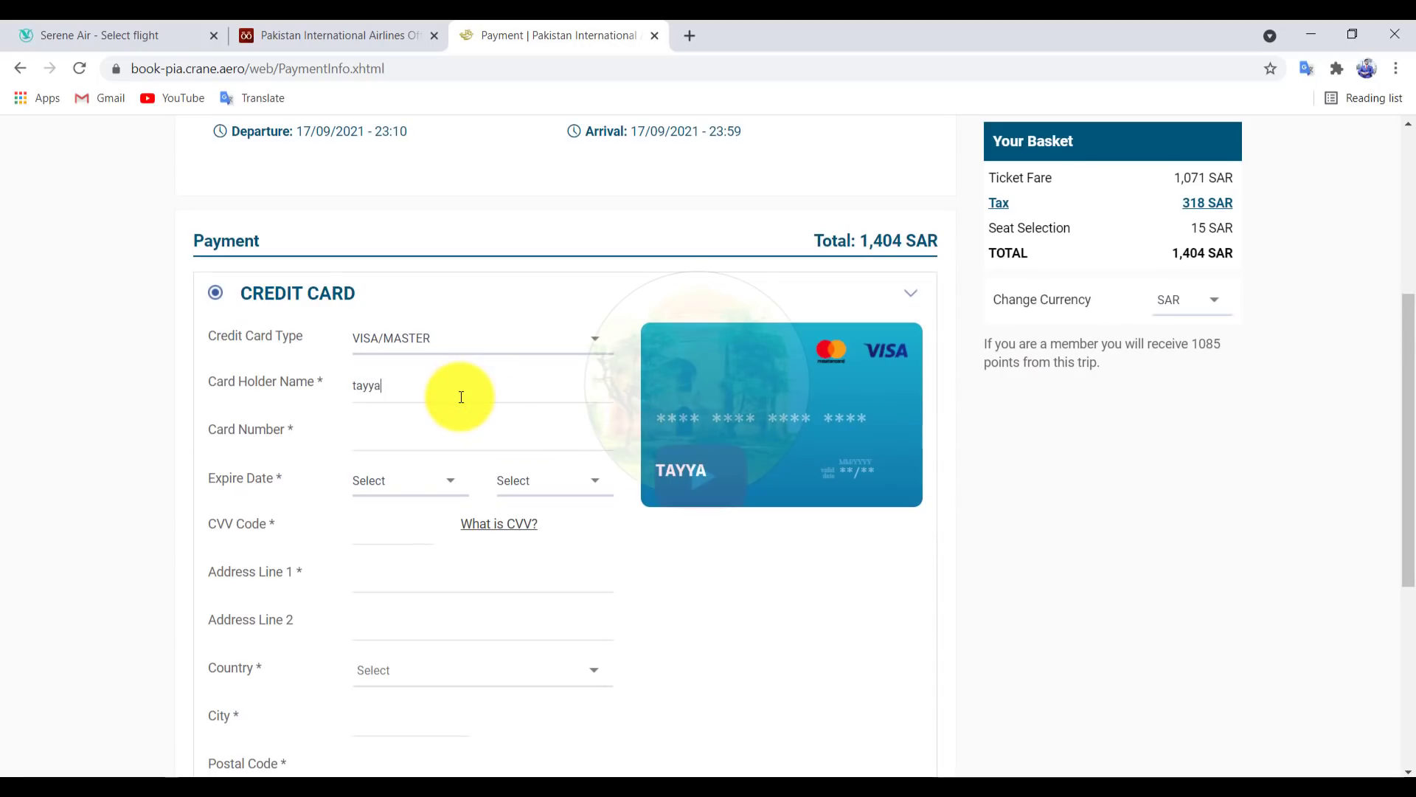
pyautogui.click(415, 439)
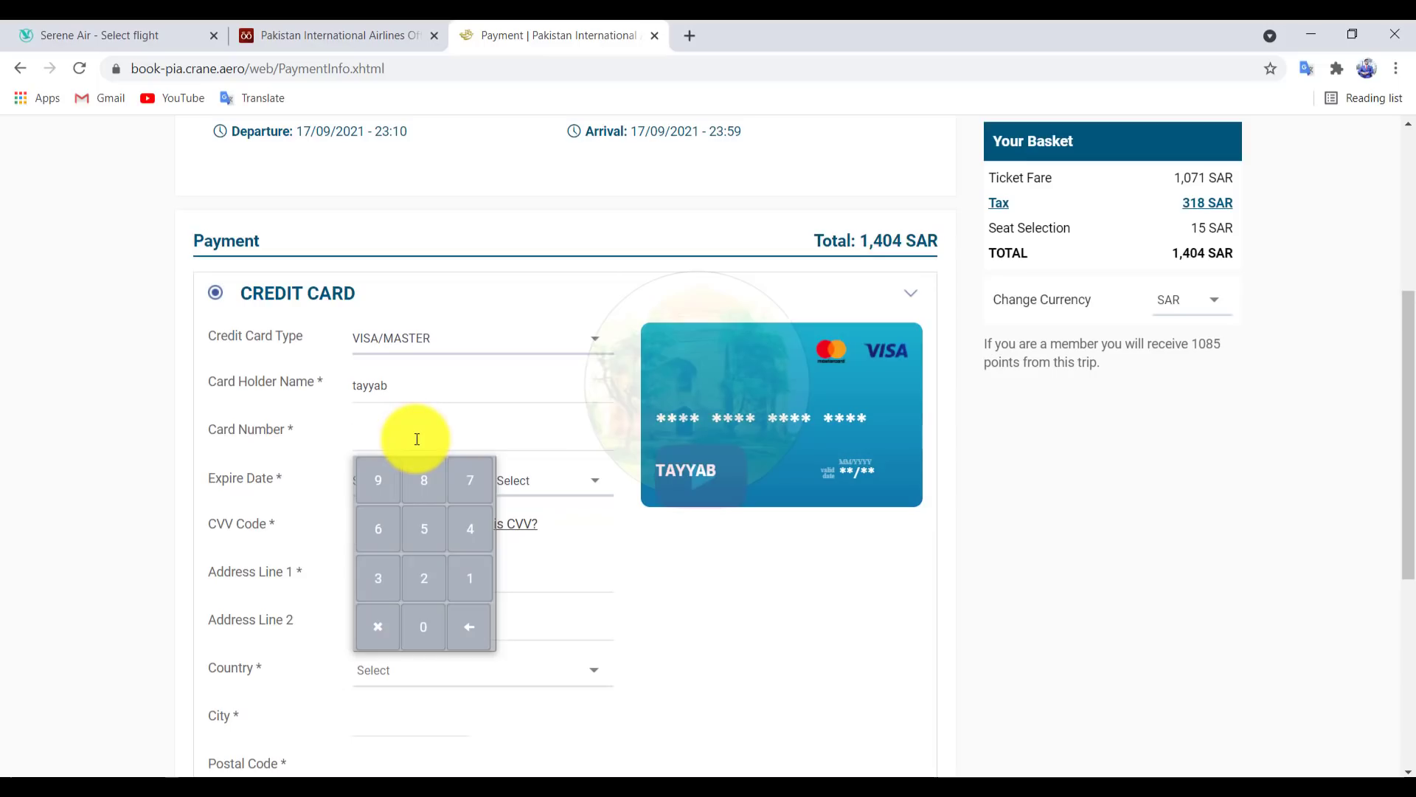
pyautogui.click(428, 530)
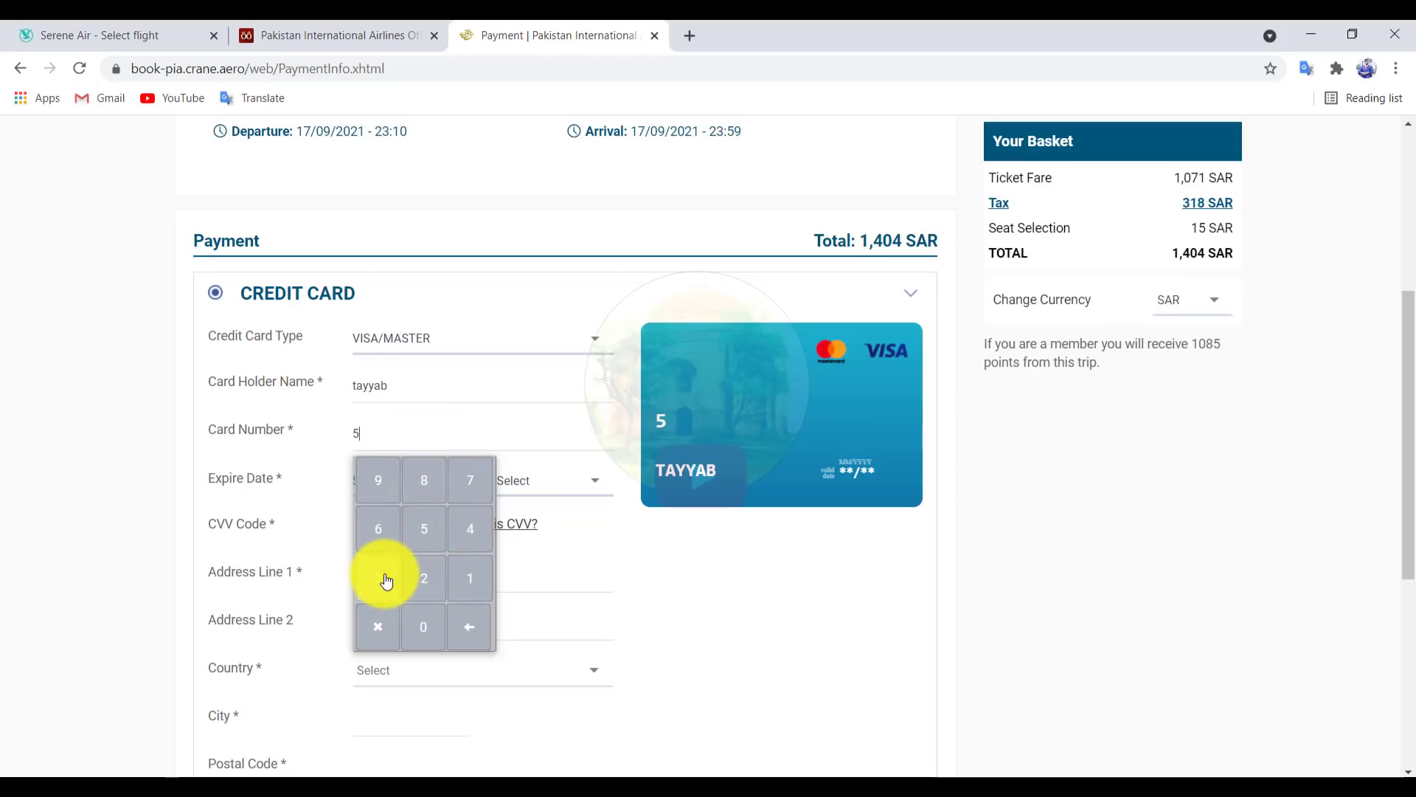
pyautogui.click(419, 430)
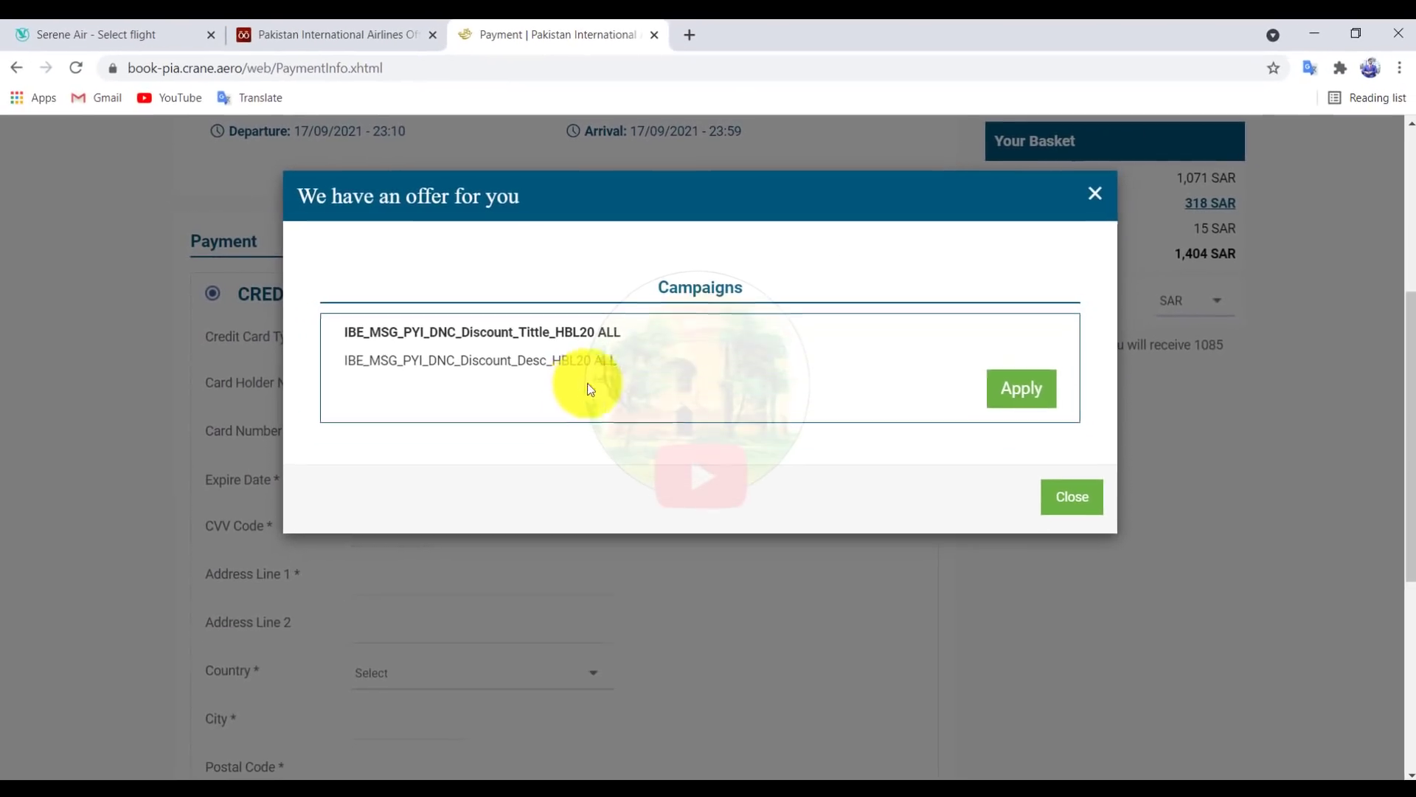
# Step: Apply the HBL20 offer and check the 215 SAR discount and 1,189 SAR total
pyautogui.click(1021, 402)
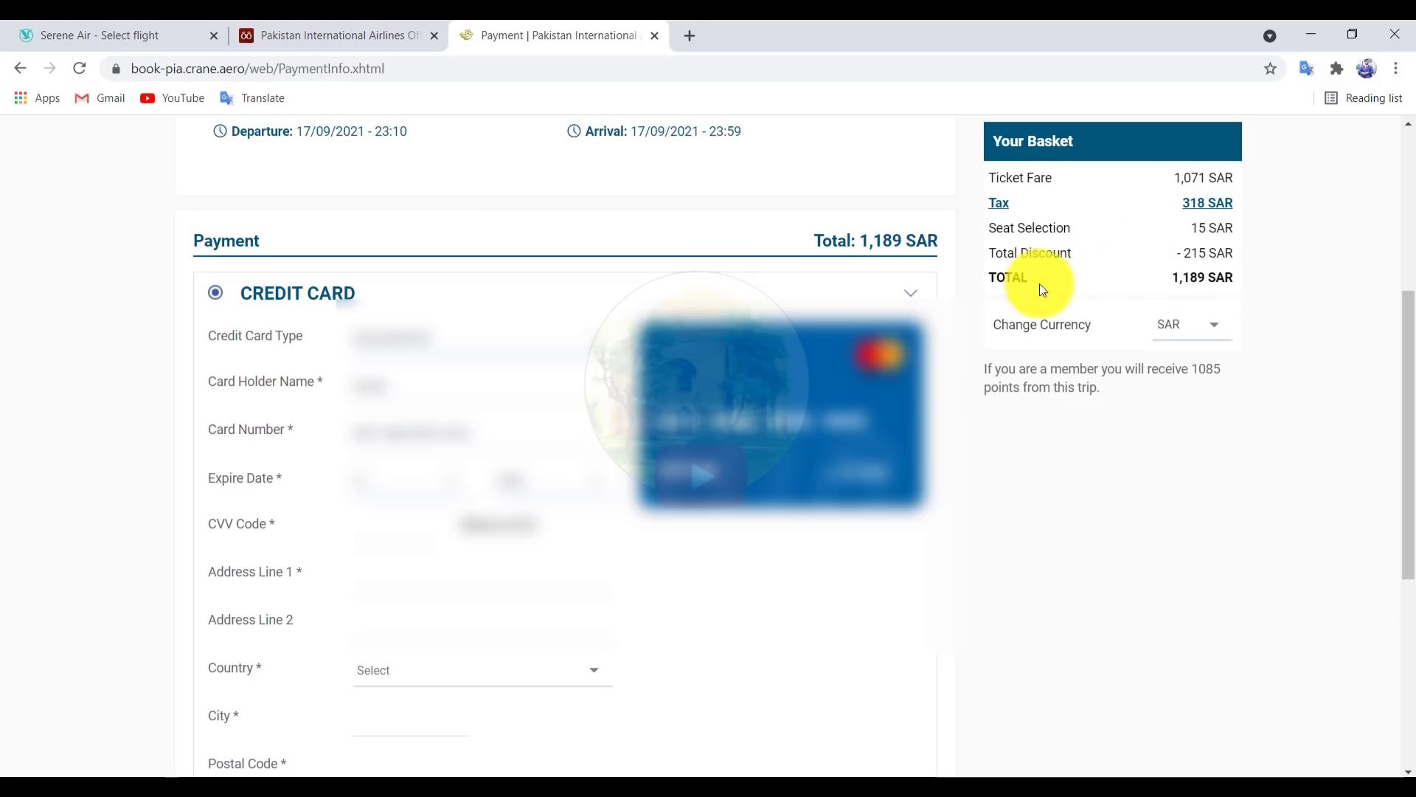
pyautogui.moveTo(989, 254); pyautogui.dragTo(1256, 255)
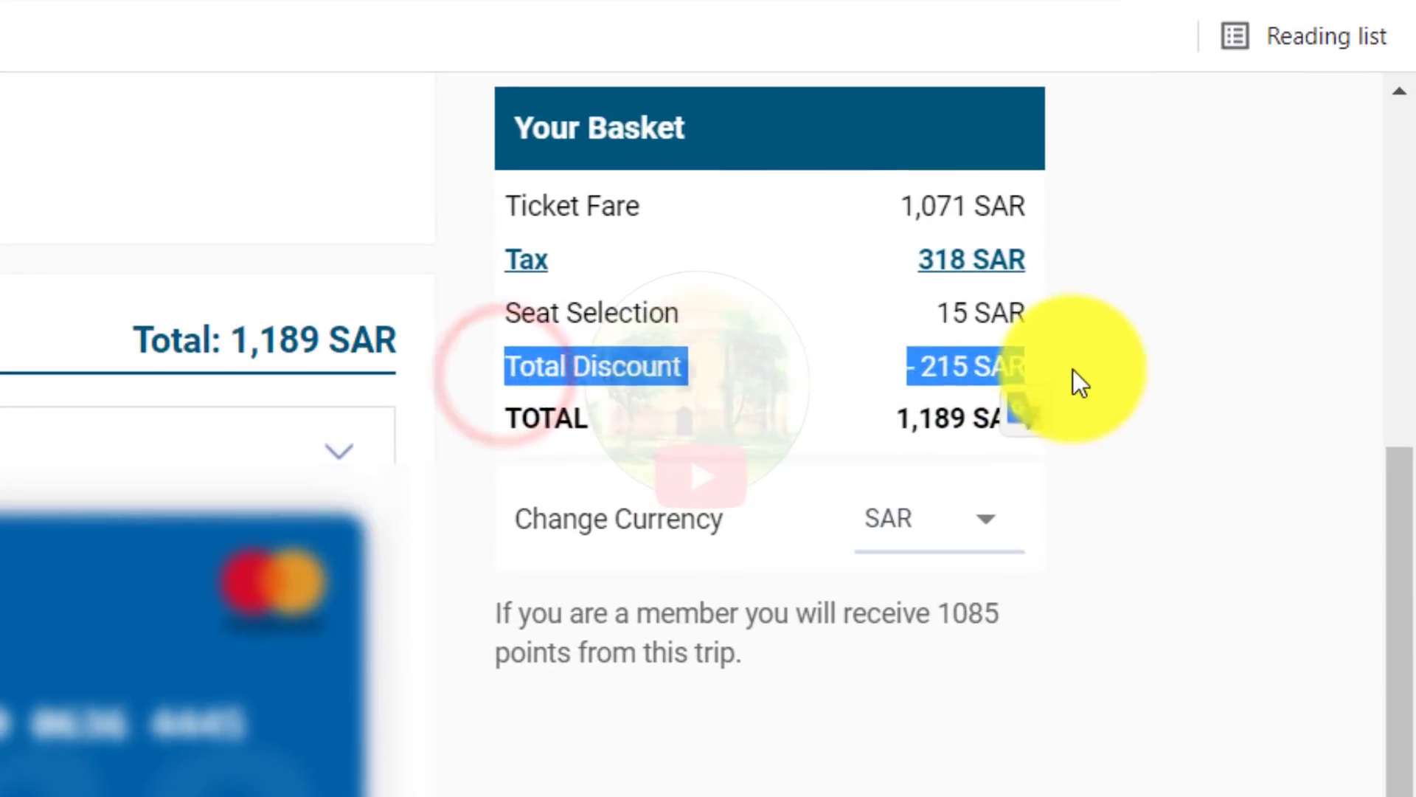
pyautogui.click(1076, 373)
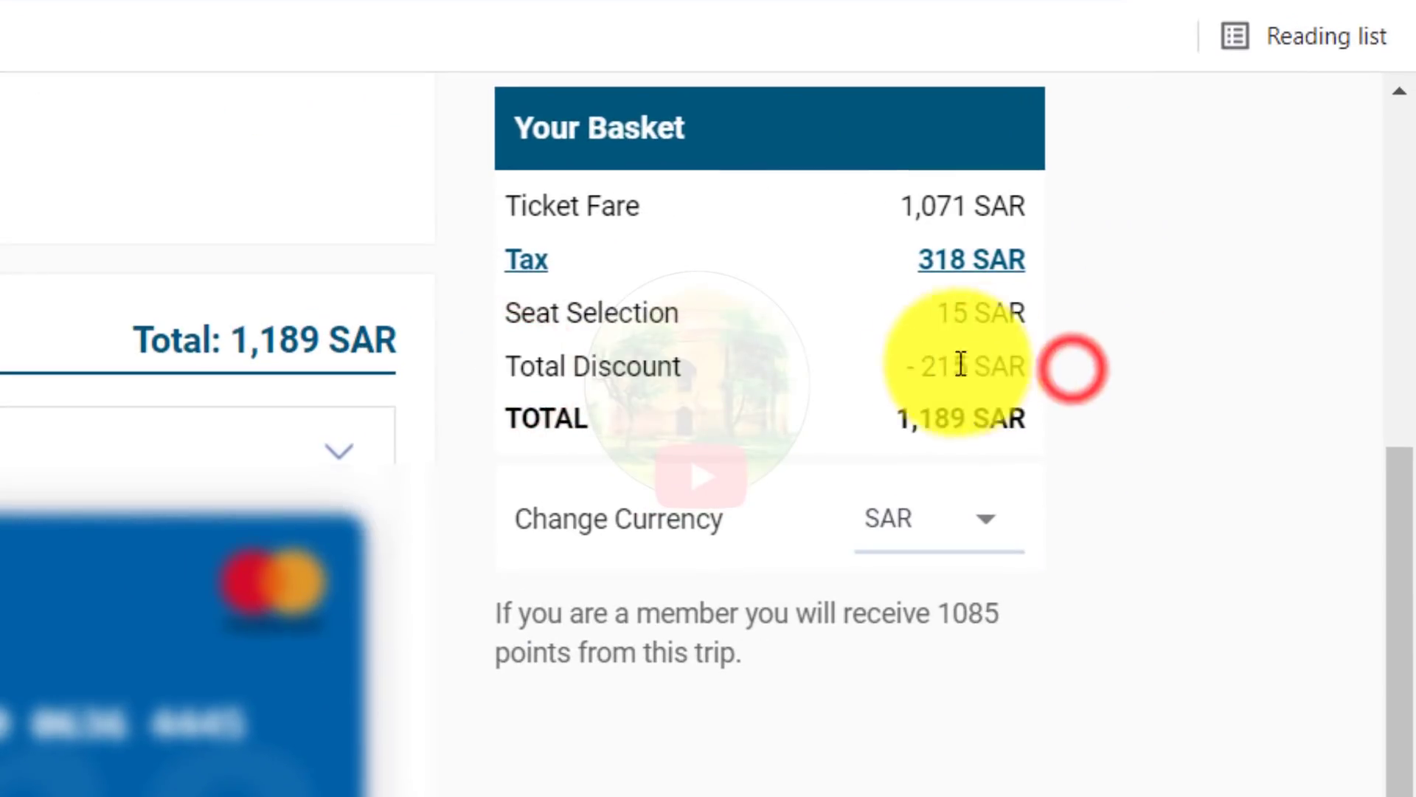
pyautogui.moveTo(921, 376); pyautogui.dragTo(1043, 385)
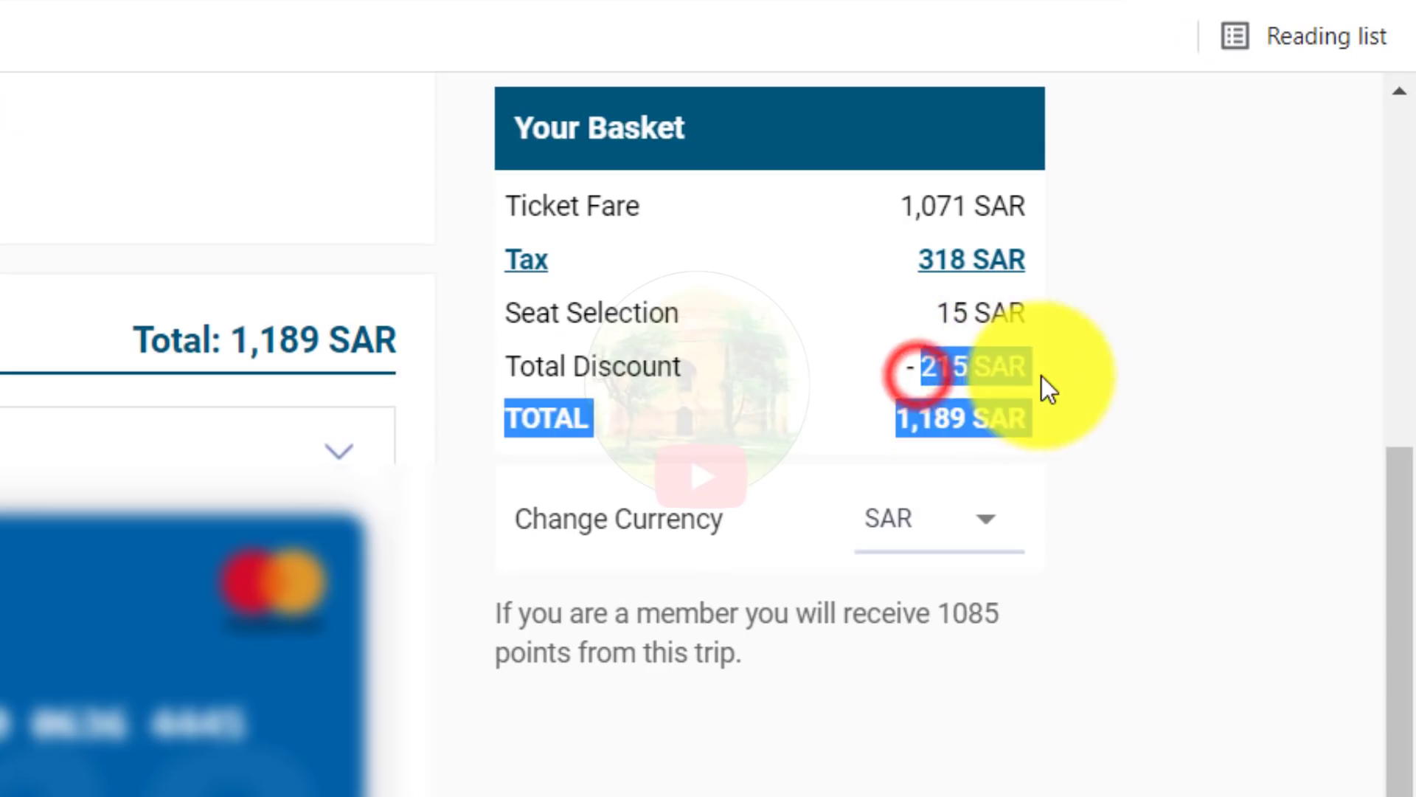
pyautogui.click(1116, 374)
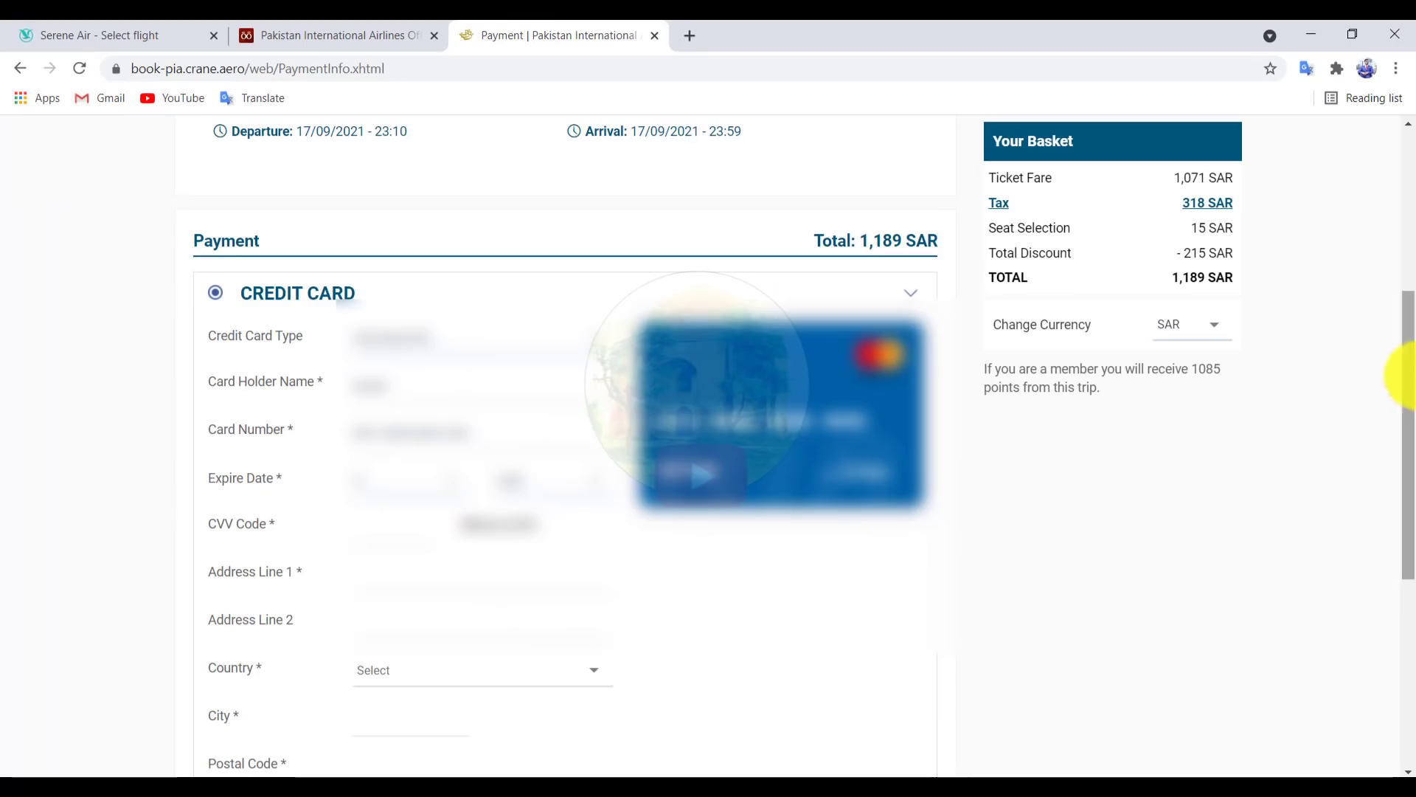
# Step: Accept the general/fare rules and the PIA credit card purchase policy
pyautogui.moveTo(1410, 387); pyautogui.dragTo(1411, 424)
pyautogui.scroll(-3, 917, 673)
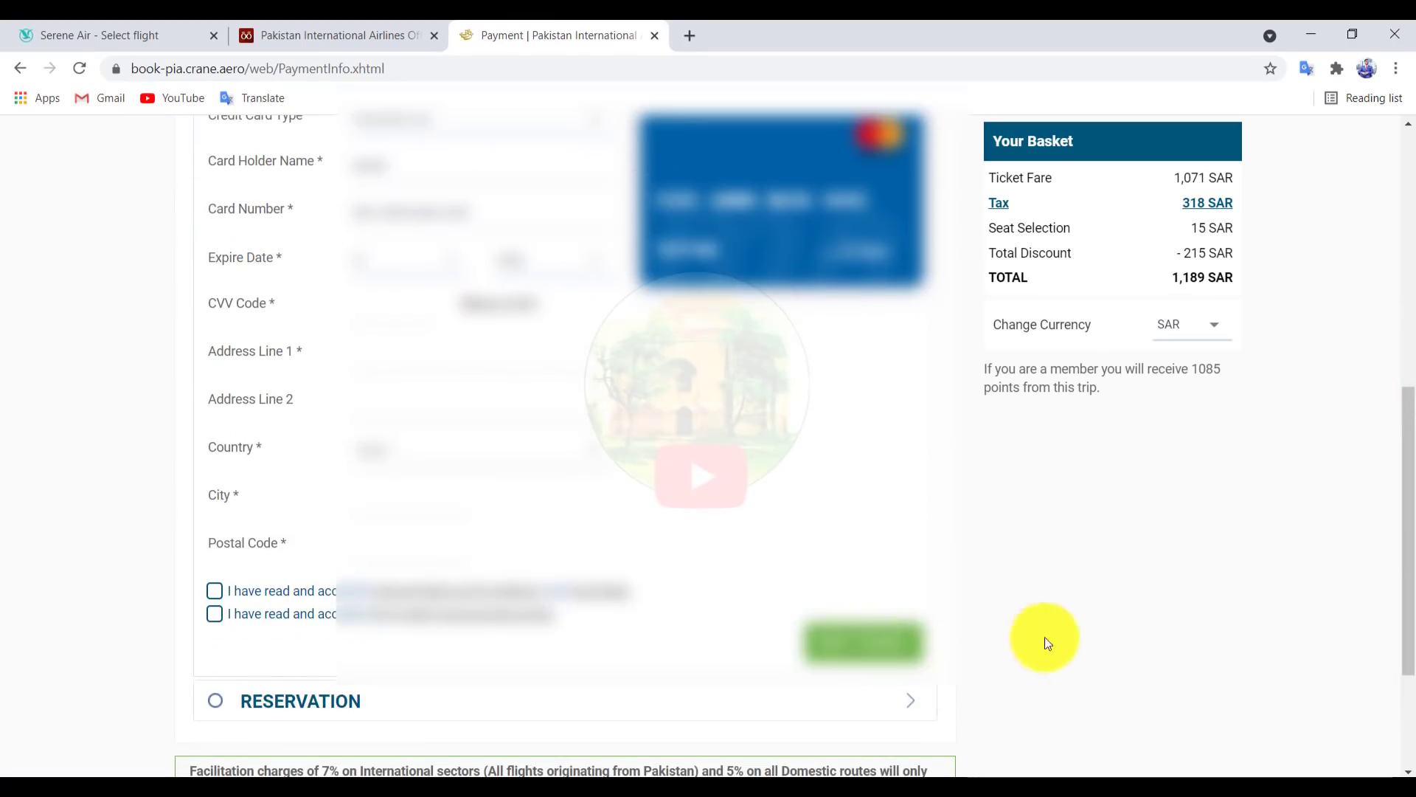
pyautogui.click(213, 591)
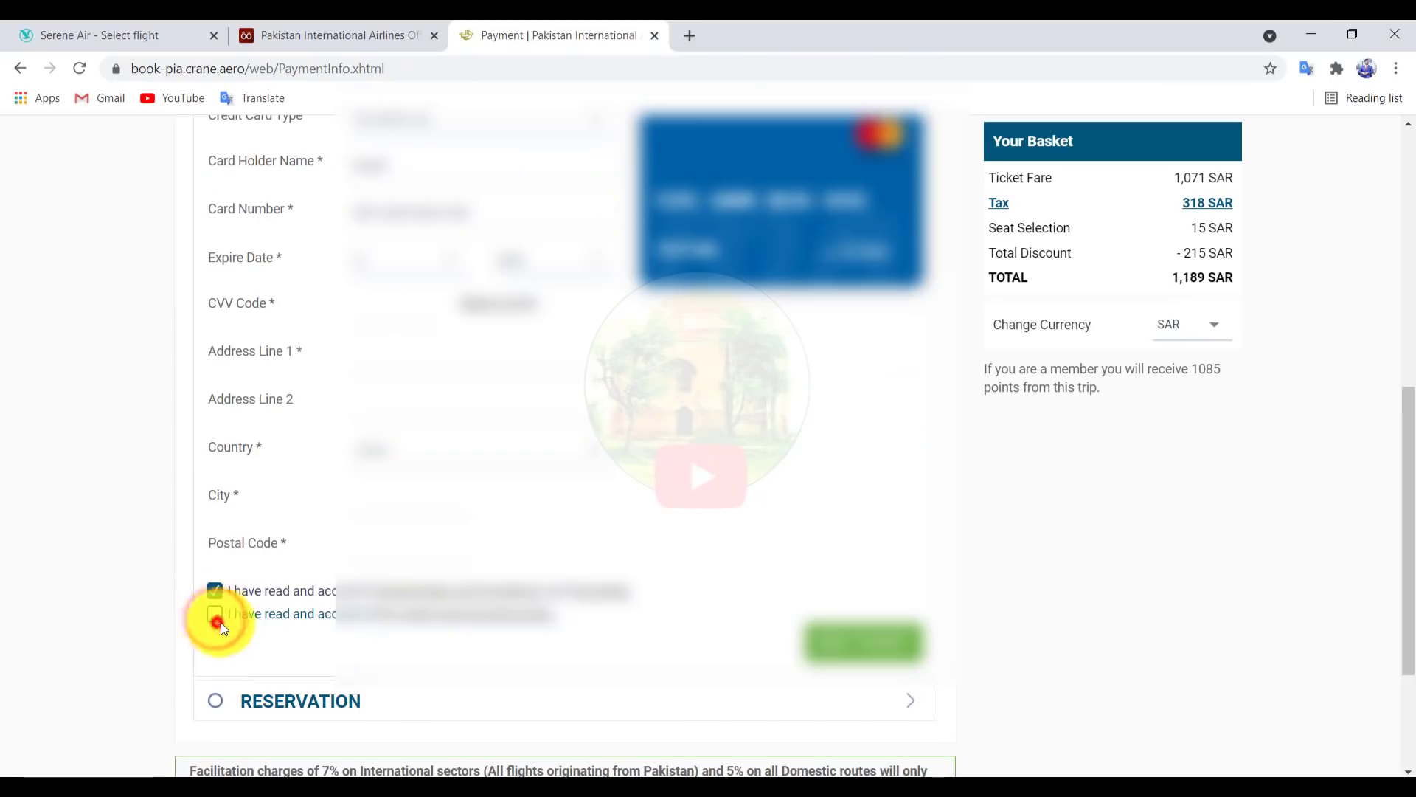
pyautogui.click(218, 621)
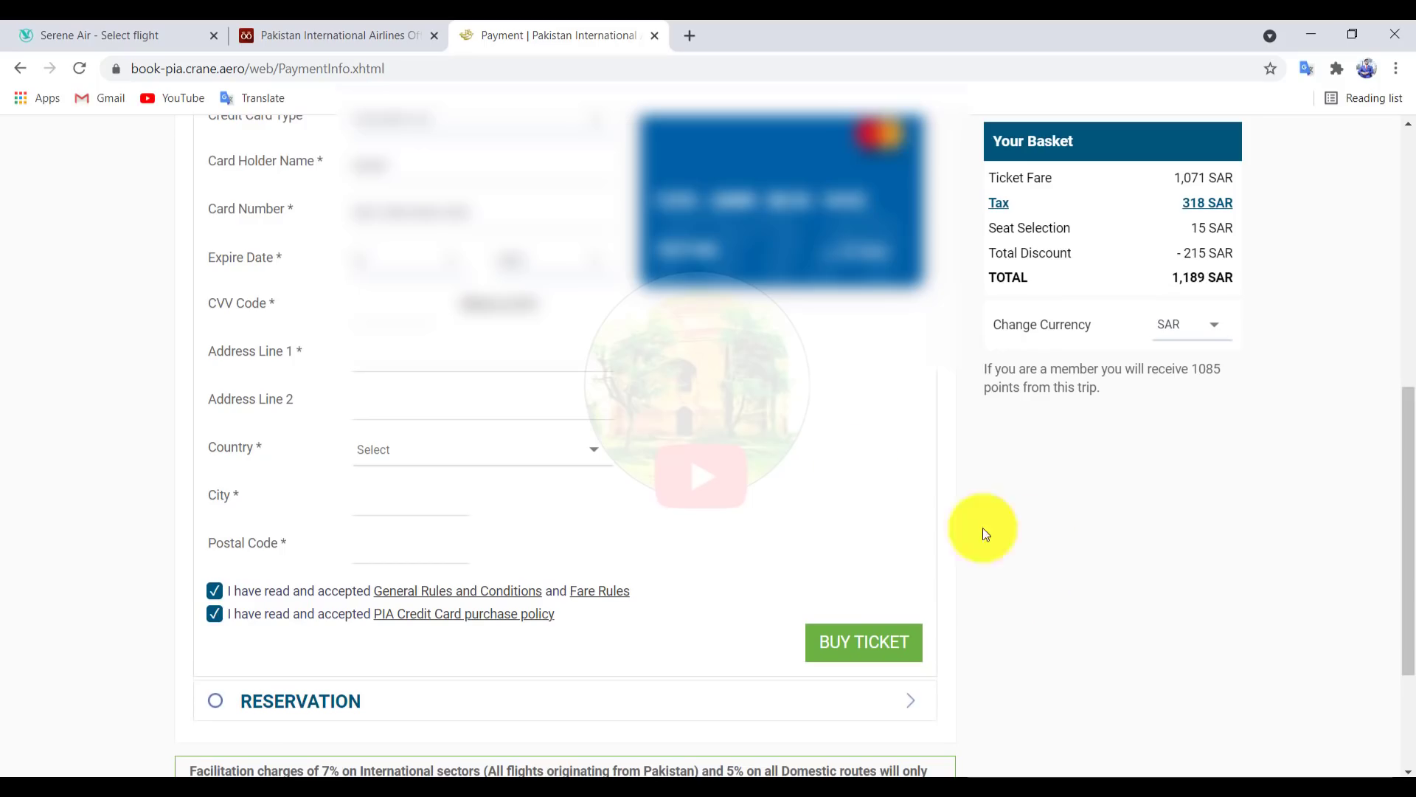
pyautogui.click(375, 34)
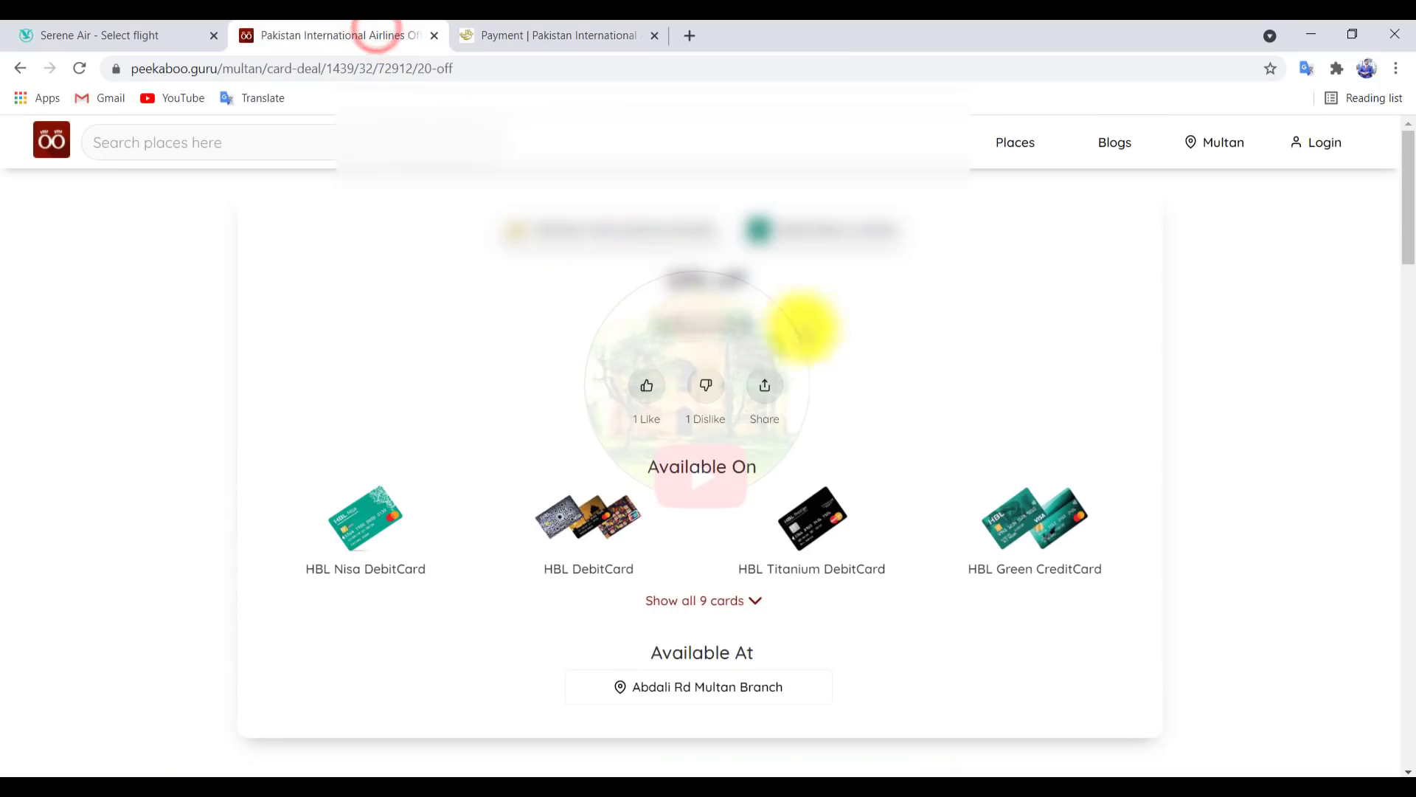
pyautogui.moveTo(653, 280); pyautogui.dragTo(763, 277)
pyautogui.click(899, 298)
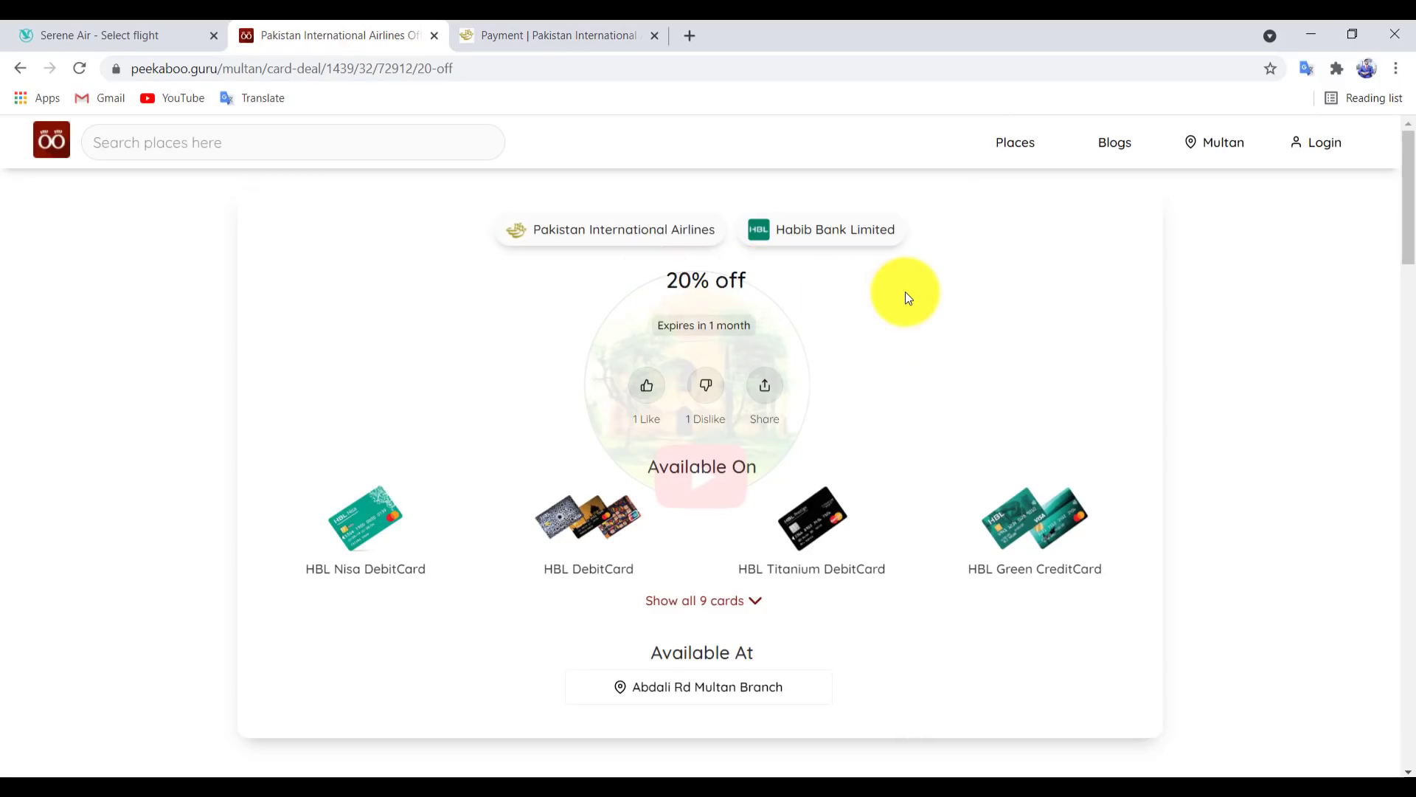
pyautogui.click(557, 27)
pyautogui.click(21, 69)
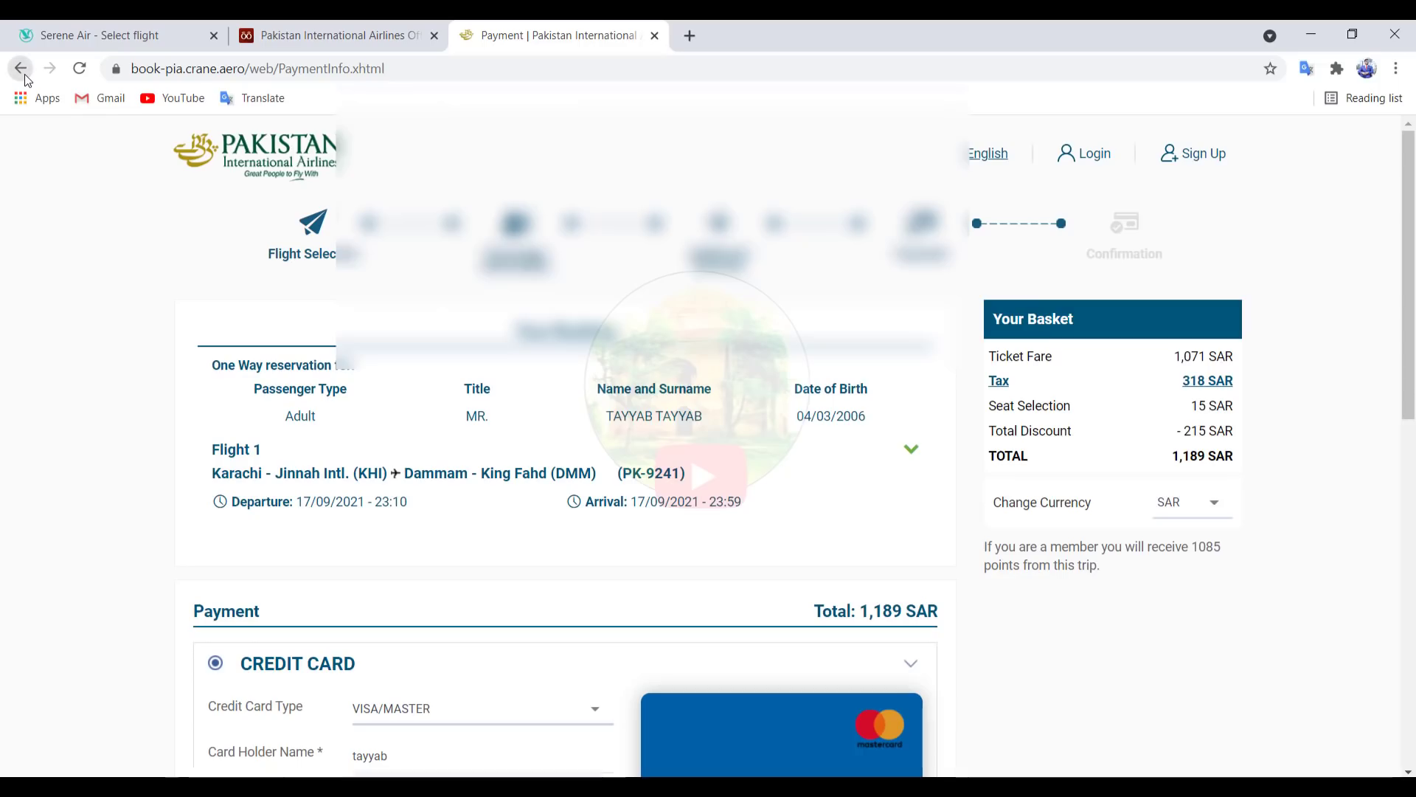
# Step: Load piac.com.pk in the current tab and close the ATTENTION PLEASE travel notice
pyautogui.click(425, 68)
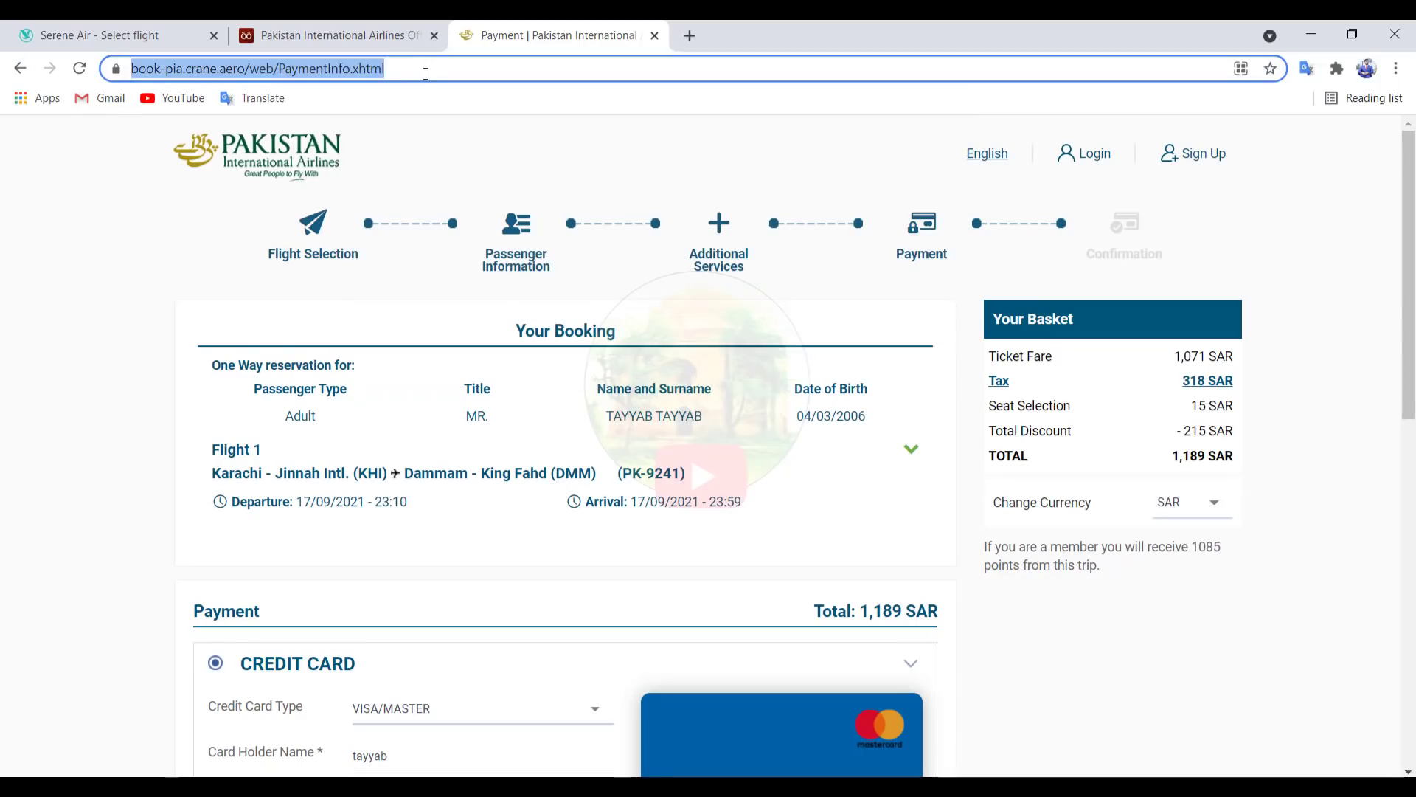
pyautogui.write('p')
pyautogui.press('Return')
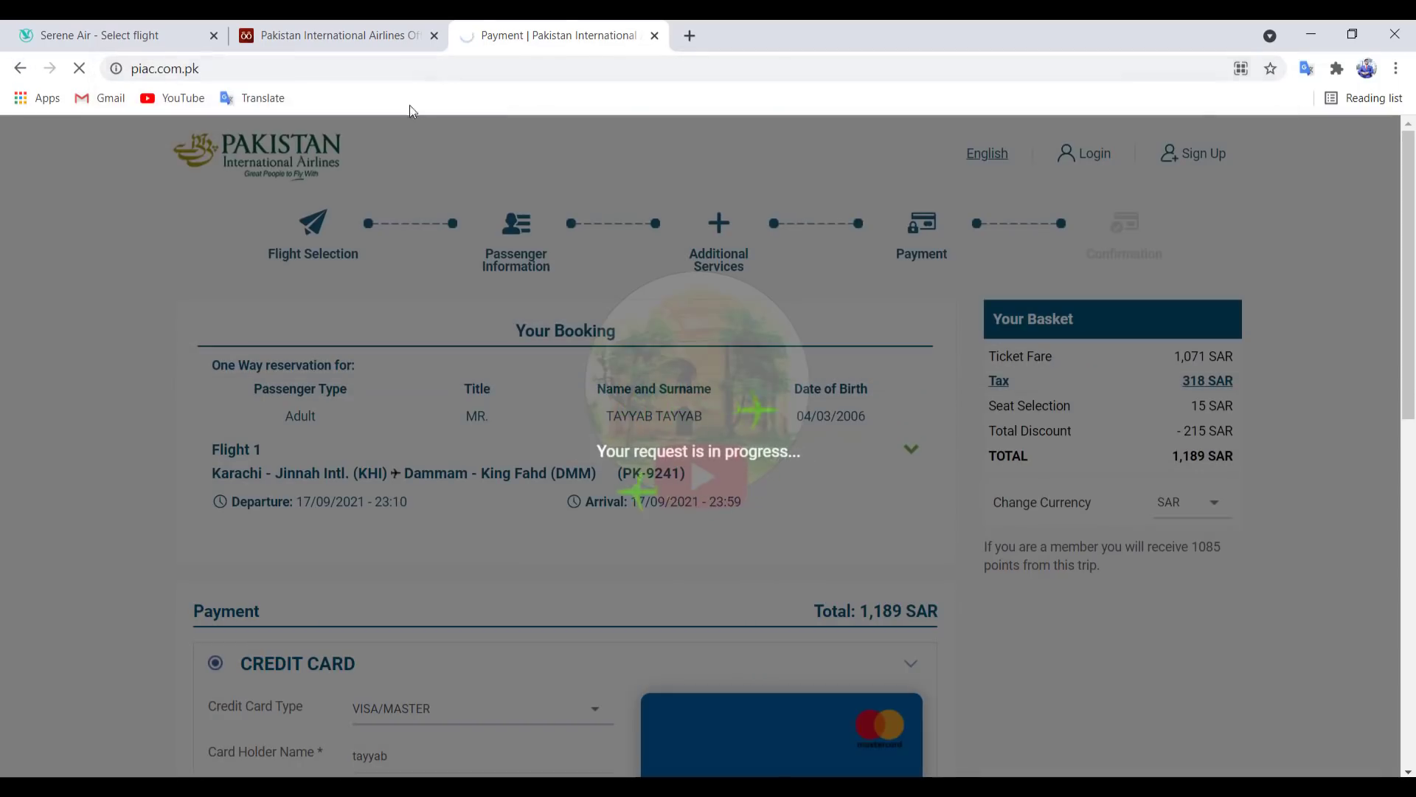
pyautogui.scroll(-7, 1007, 474)
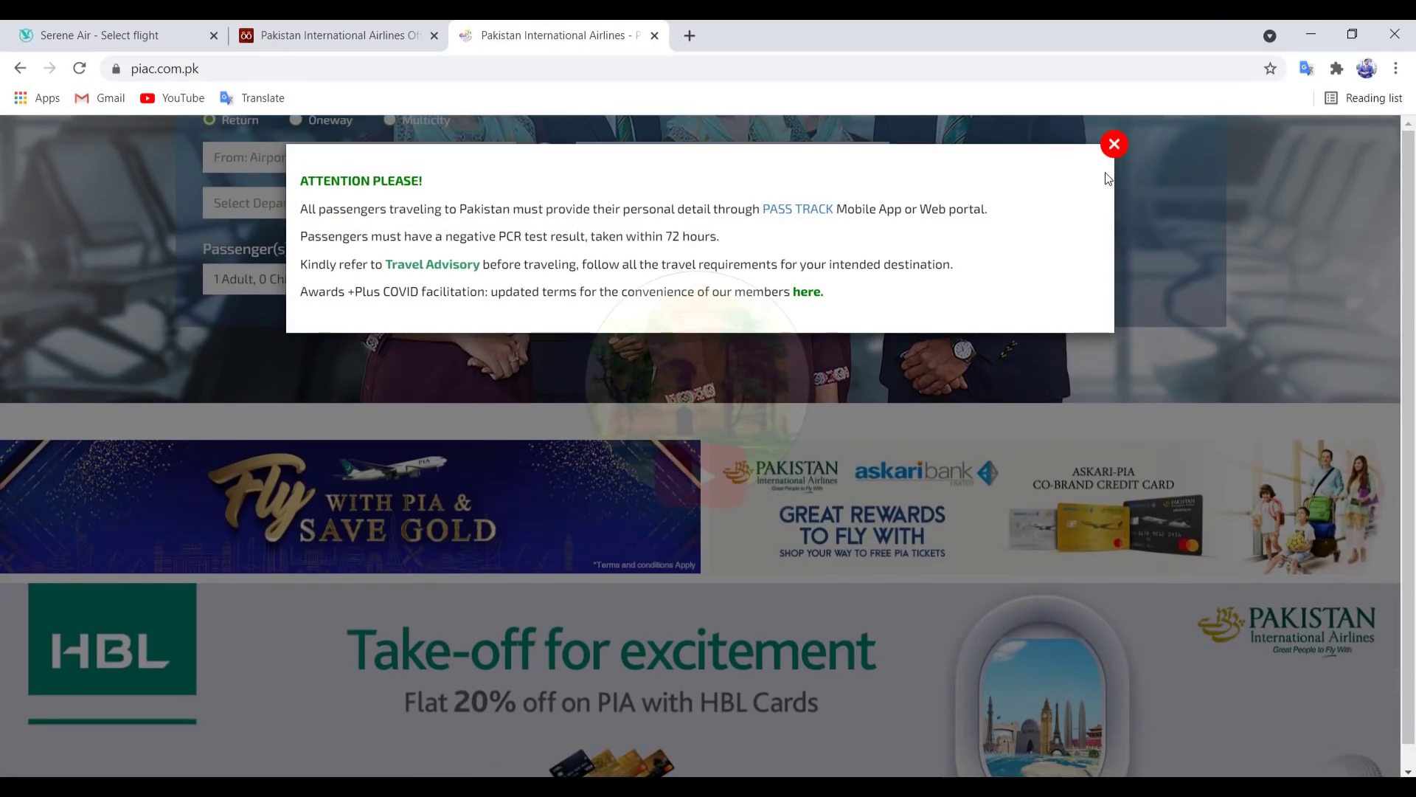
pyautogui.click(1114, 144)
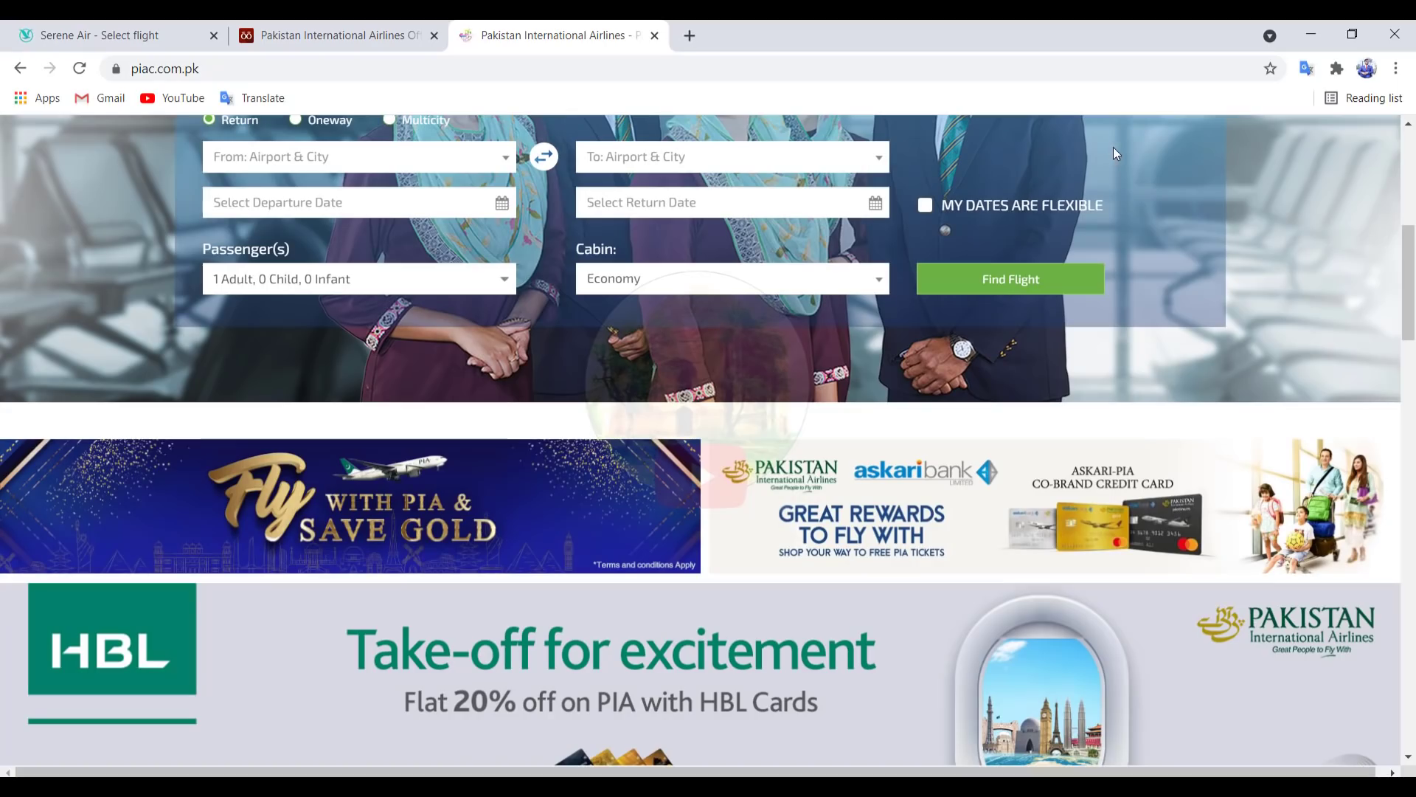
pyautogui.scroll(-1, 1041, 251)
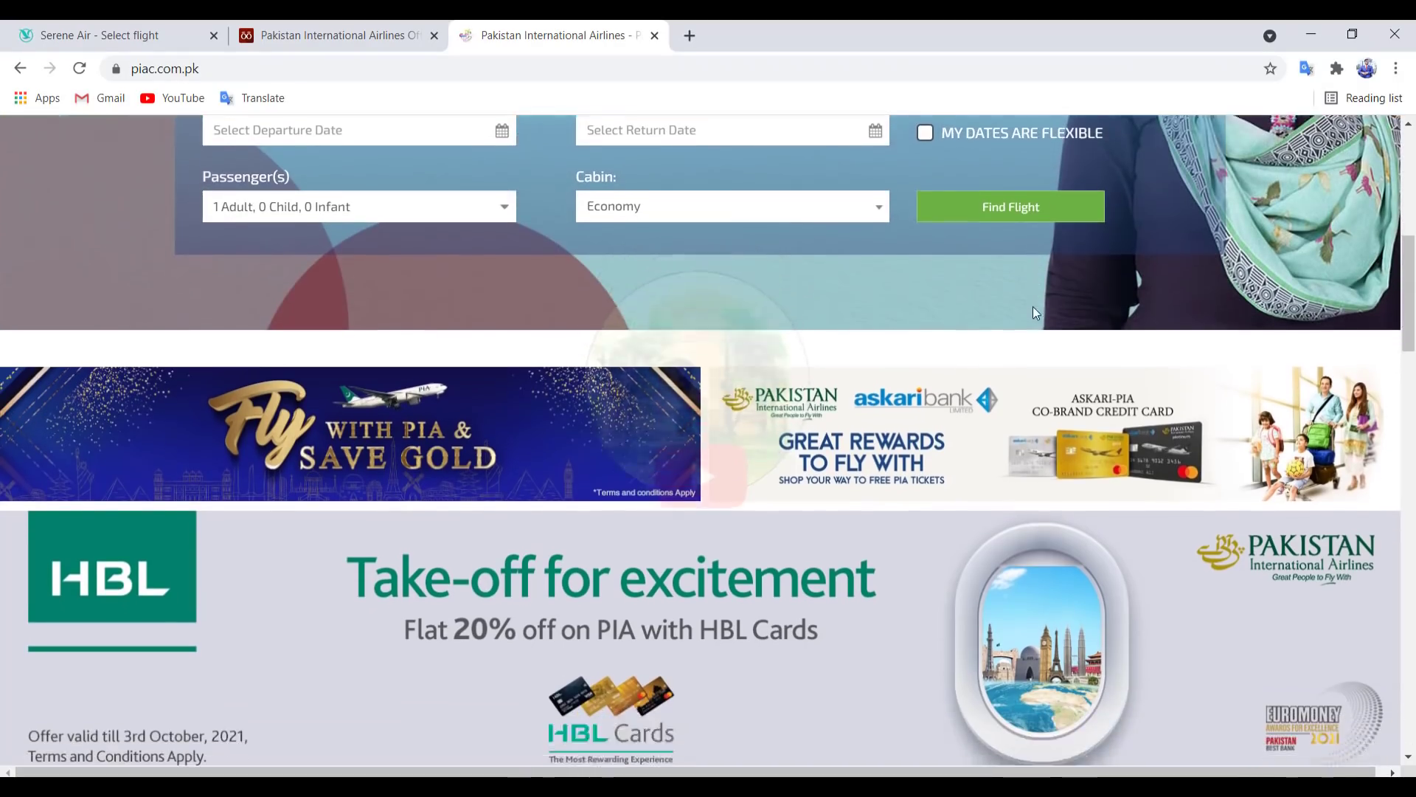
pyautogui.scroll(-2, 1032, 312)
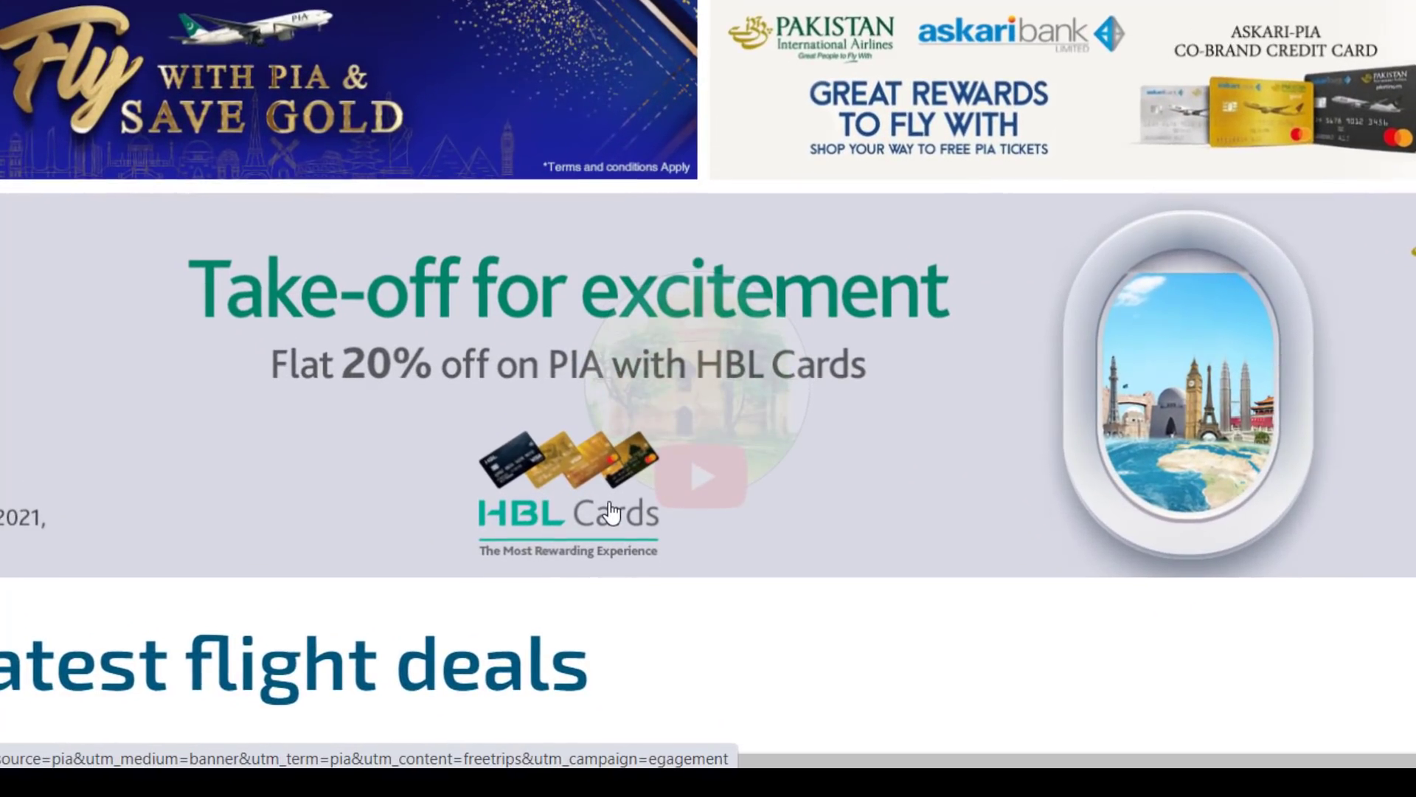
pyautogui.scroll(1, 609, 510)
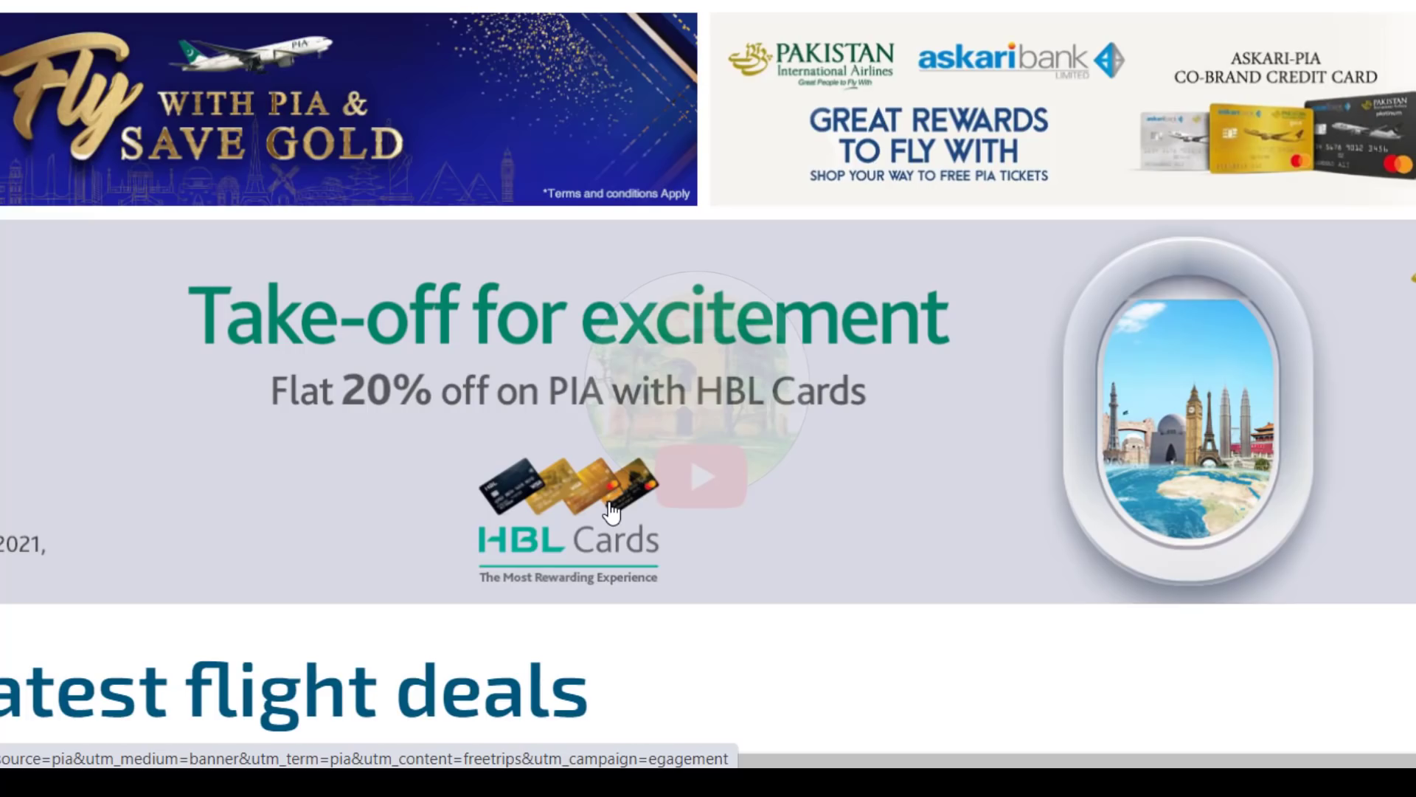
pyautogui.scroll(-1, 611, 509)
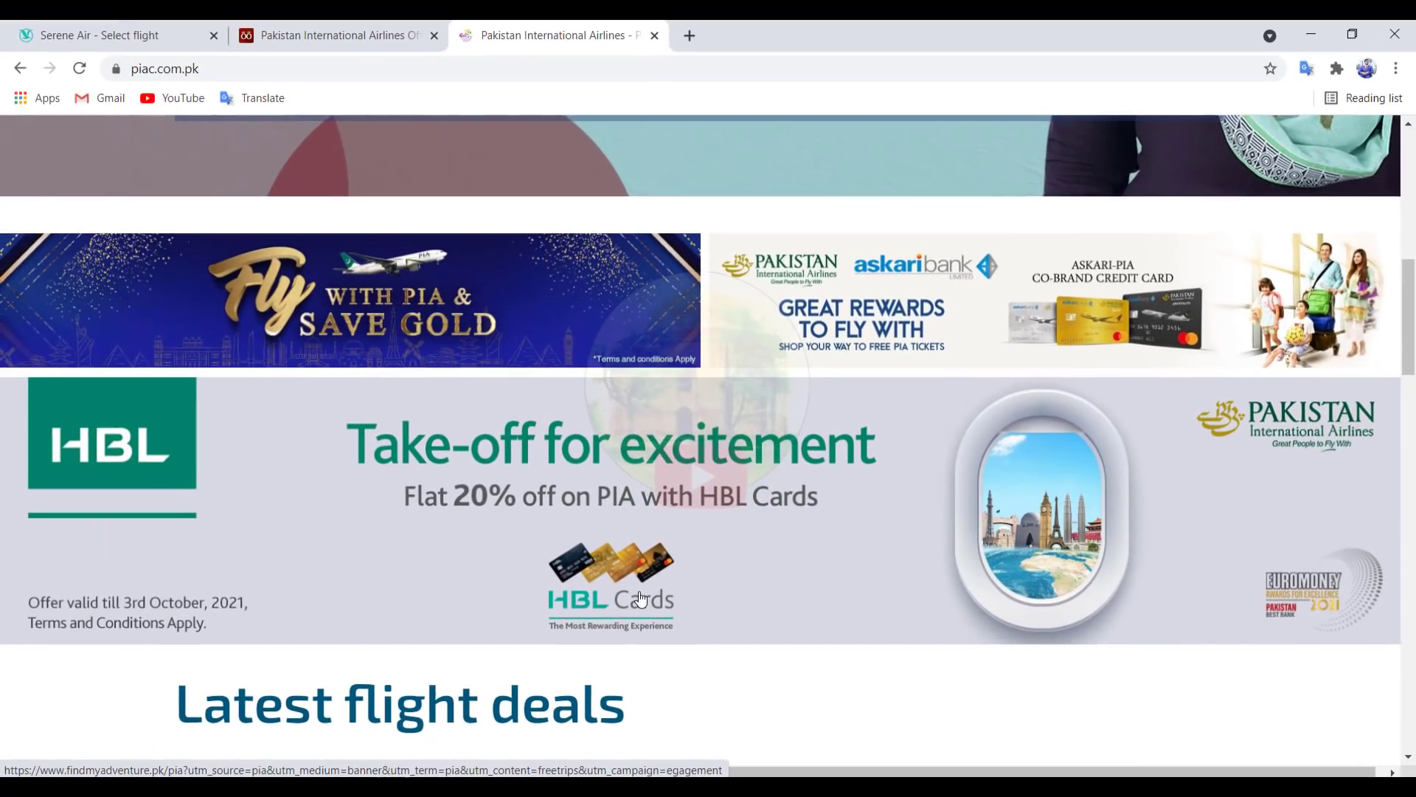
pyautogui.scroll(1, 641, 598)
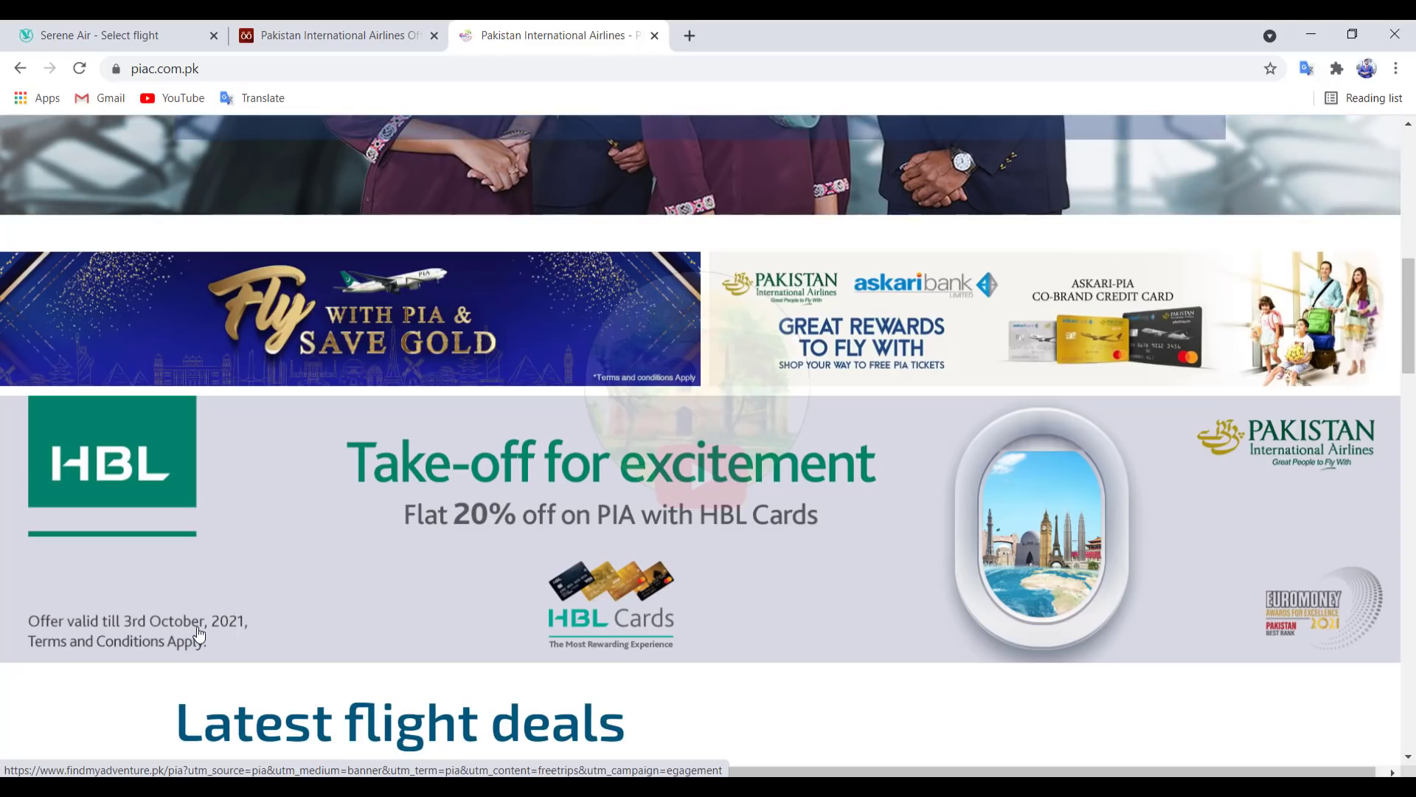
pyautogui.scroll(-1, 198, 633)
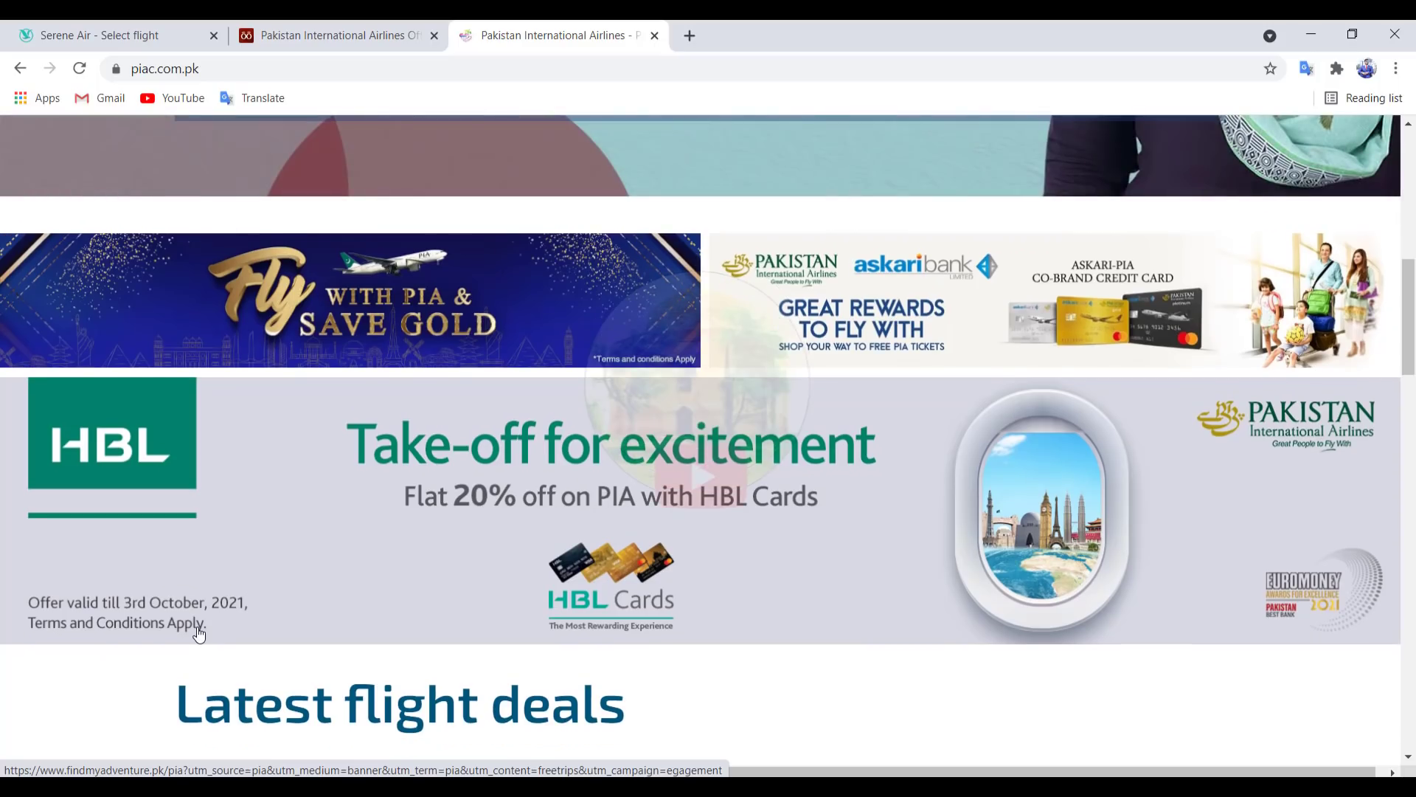
pyautogui.scroll(1, 199, 632)
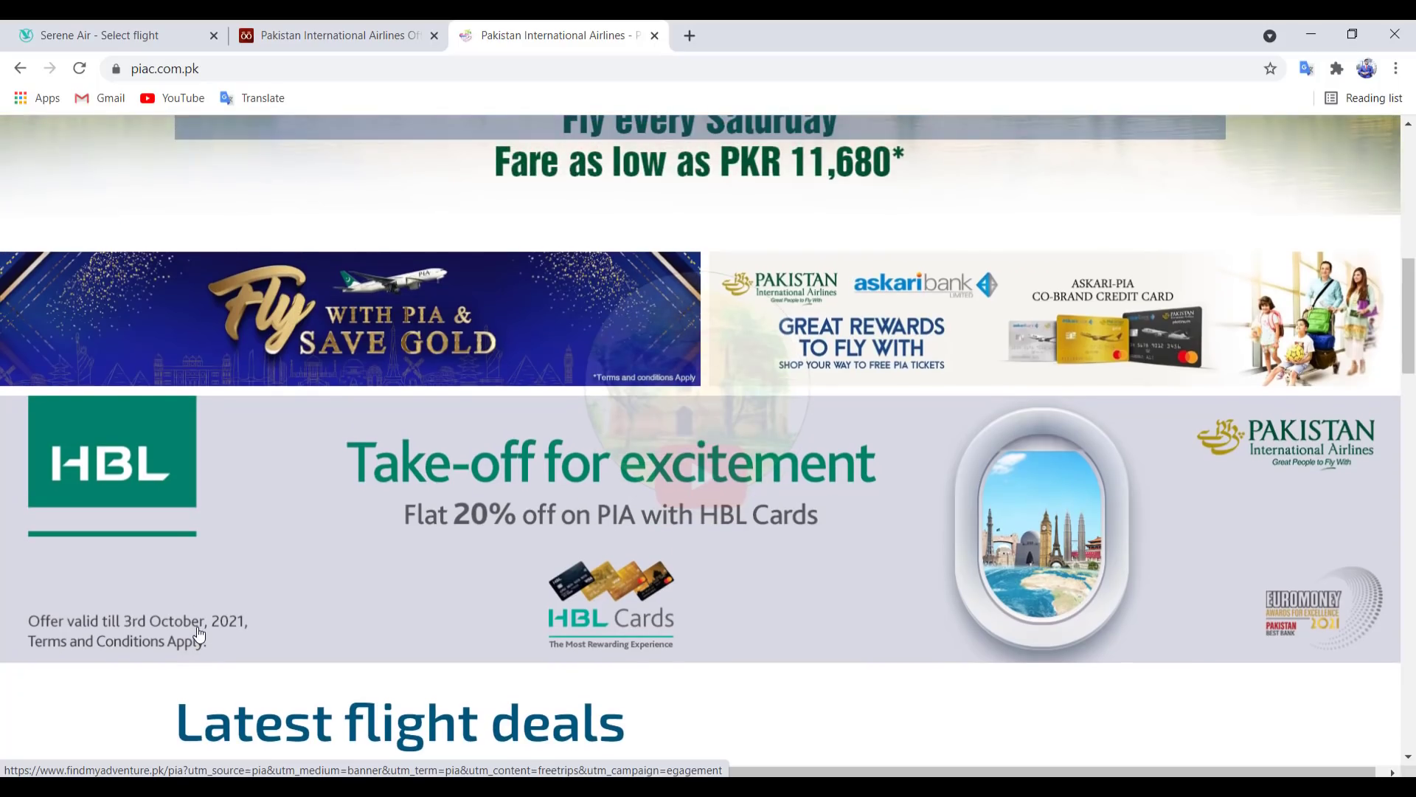